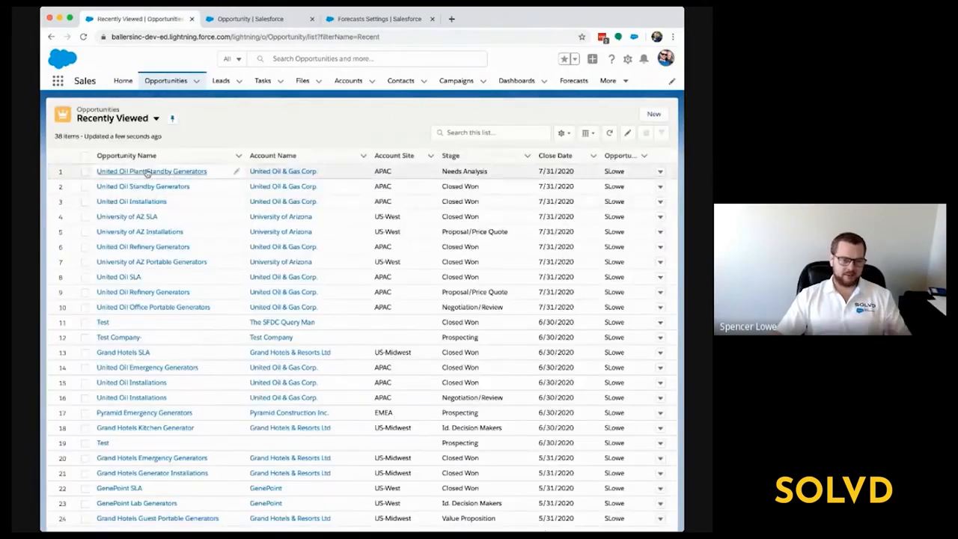
Open the United Oil Plant Standby Generators opportunity and show its details
{"action": "left_click", "coordinate": [151, 173]}
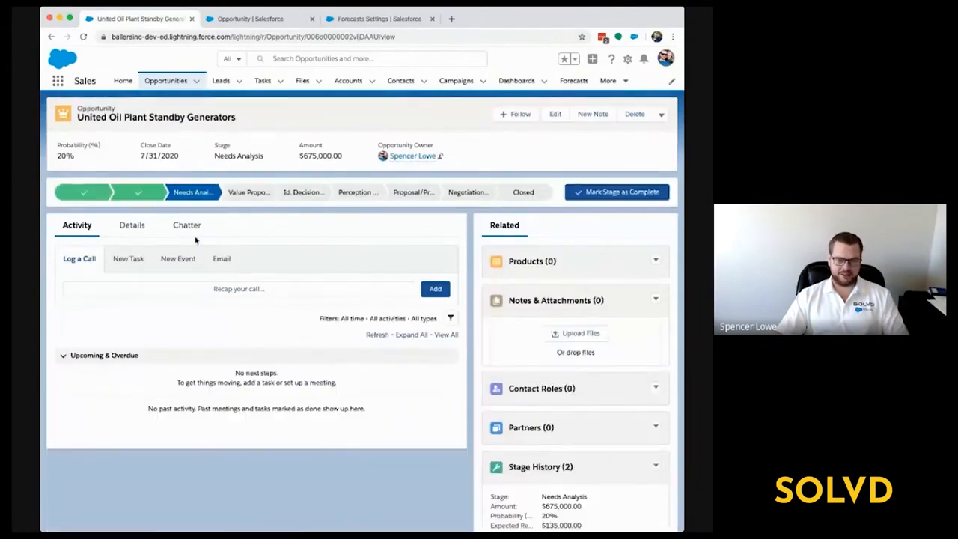
{"action": "left_click", "coordinate": [132, 228]}
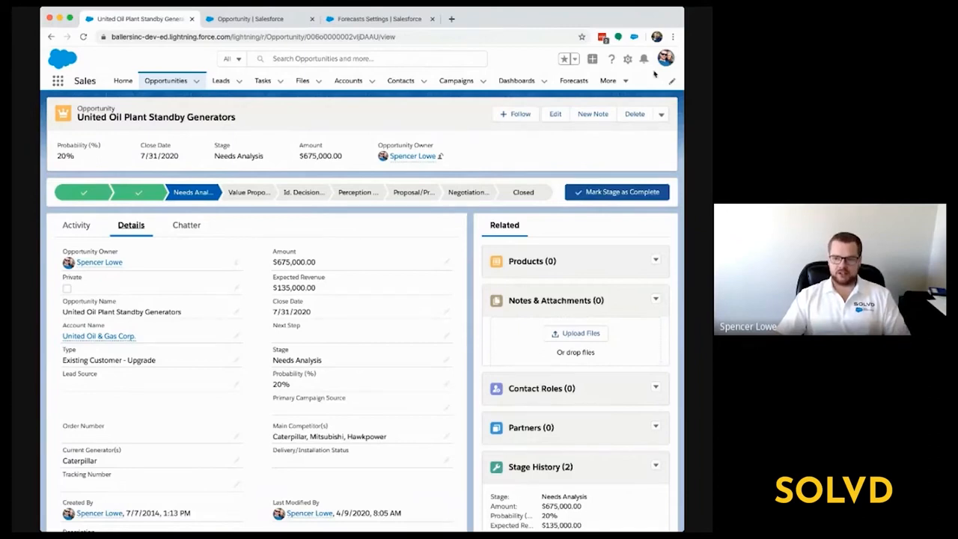
Switch to the Opportunity object setup and choose Picklist as the data type for the new custom field
{"action": "left_click", "coordinate": [272, 22]}
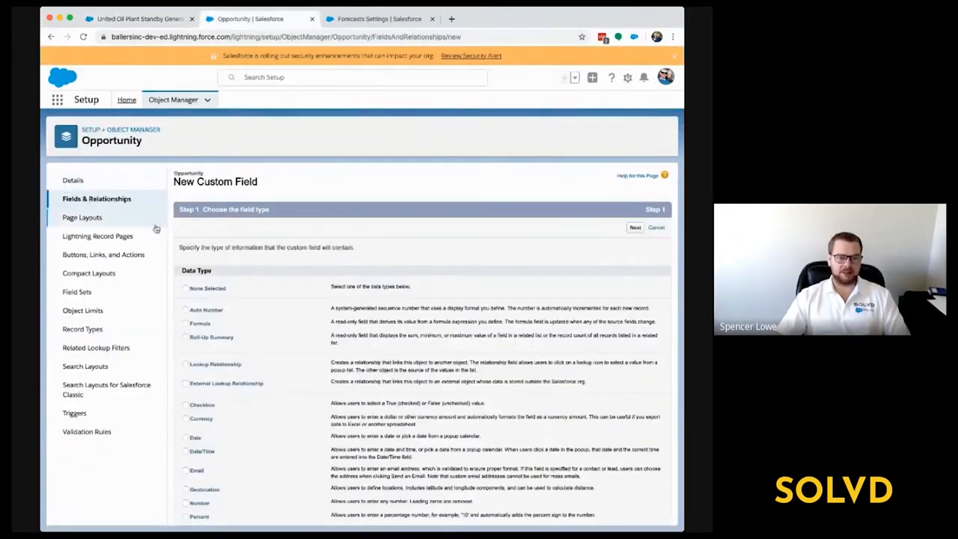
{"action": "scroll", "coordinate": [318, 338], "scroll_direction": "down", "scroll_amount": 1}
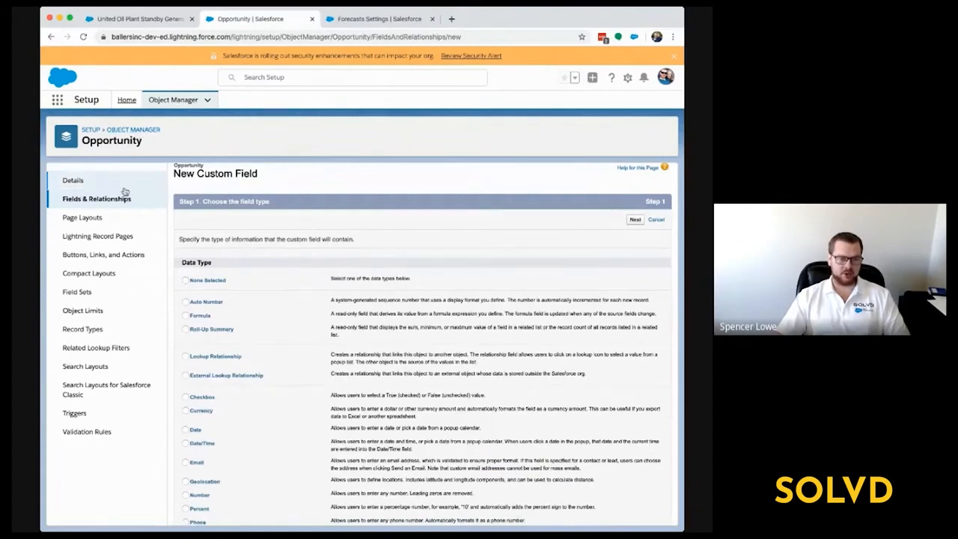
{"action": "scroll", "coordinate": [272, 329], "scroll_direction": "down", "scroll_amount": 1}
{"action": "scroll", "coordinate": [262, 352], "scroll_direction": "down", "scroll_amount": 3}
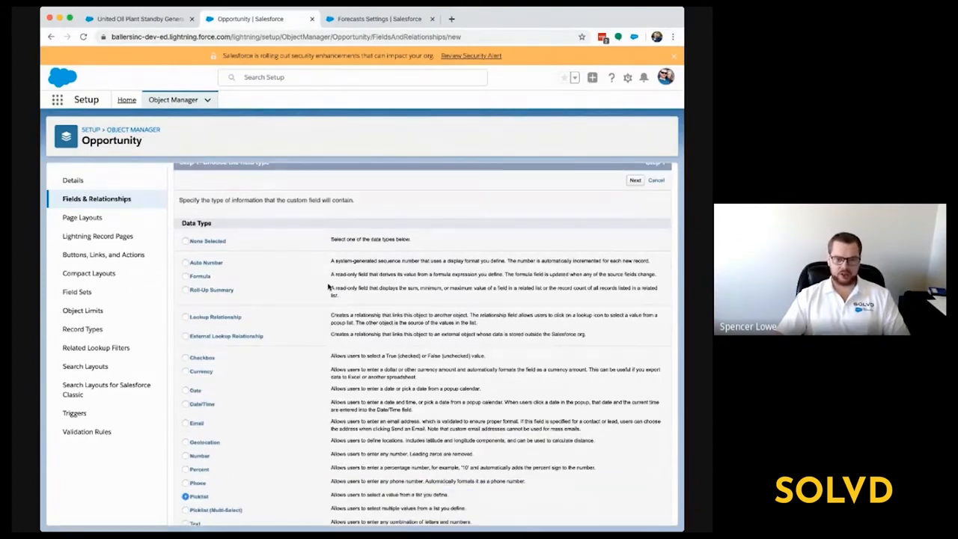
{"action": "scroll", "coordinate": [239, 400], "scroll_direction": "up", "scroll_amount": 5}
{"action": "left_click", "coordinate": [635, 229]}
Label the new picklist field COVID Risk, with COVID_Risk as its field name
{"action": "left_click", "coordinate": [286, 249]}
{"action": "type", "text": "COVID Risk"}
{"action": "left_click", "coordinate": [348, 254]}
{"action": "left_click", "coordinate": [295, 249]}
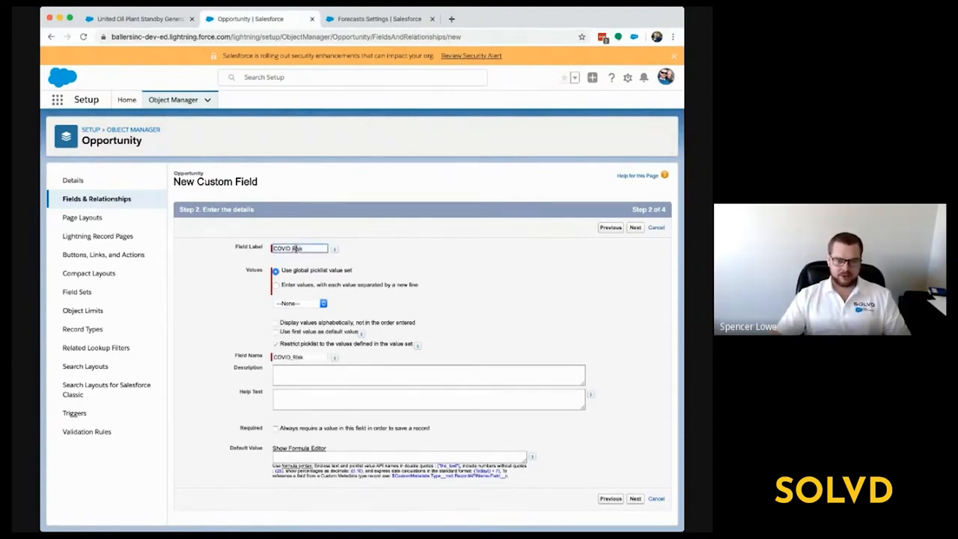
{"action": "left_click", "coordinate": [398, 281]}
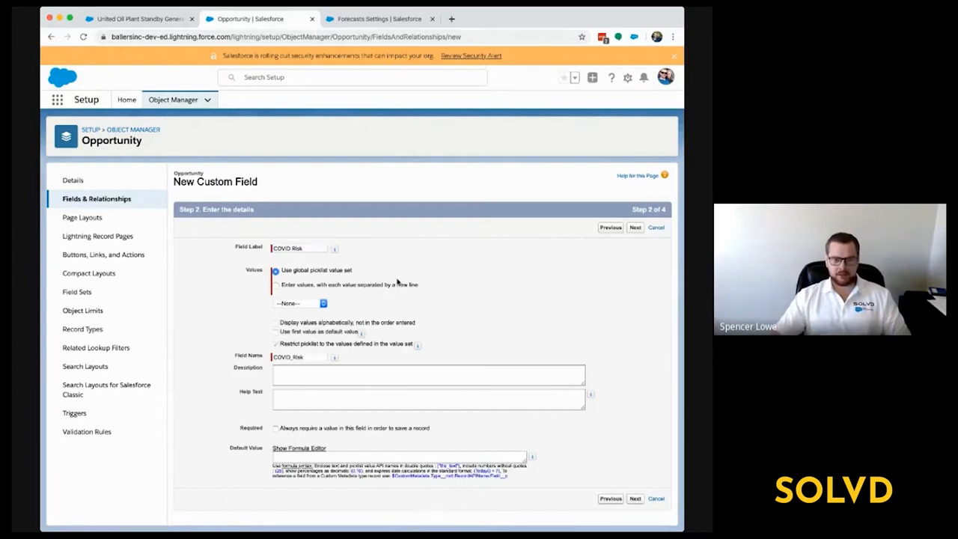
{"action": "left_click", "coordinate": [297, 358]}
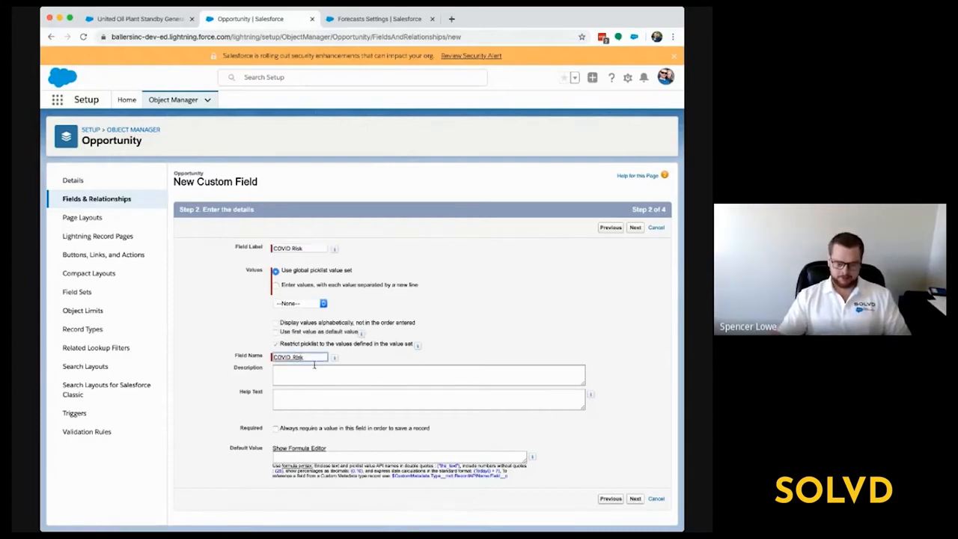
{"action": "left_click", "coordinate": [413, 283]}
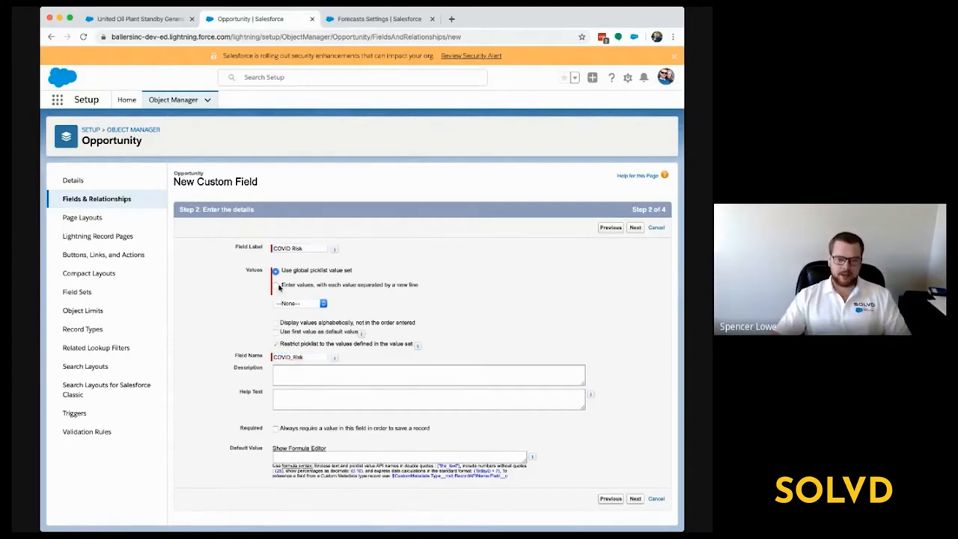
Define the picklist's own values as High, Medium and Low, each on a separate line
{"action": "left_click", "coordinate": [278, 285]}
{"action": "left_click", "coordinate": [311, 328]}
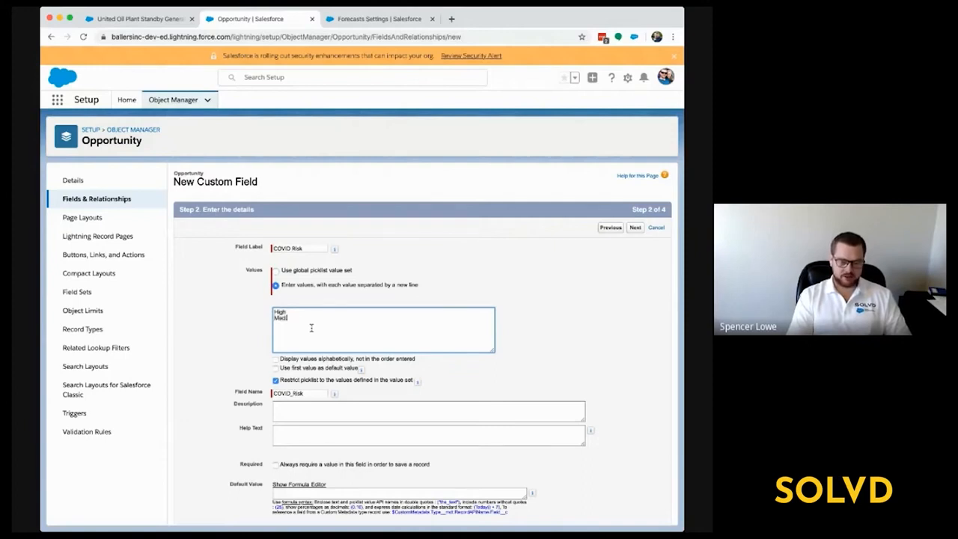
{"action": "left_click", "coordinate": [418, 301]}
{"action": "scroll", "coordinate": [416, 301], "scroll_direction": "down", "scroll_amount": 1}
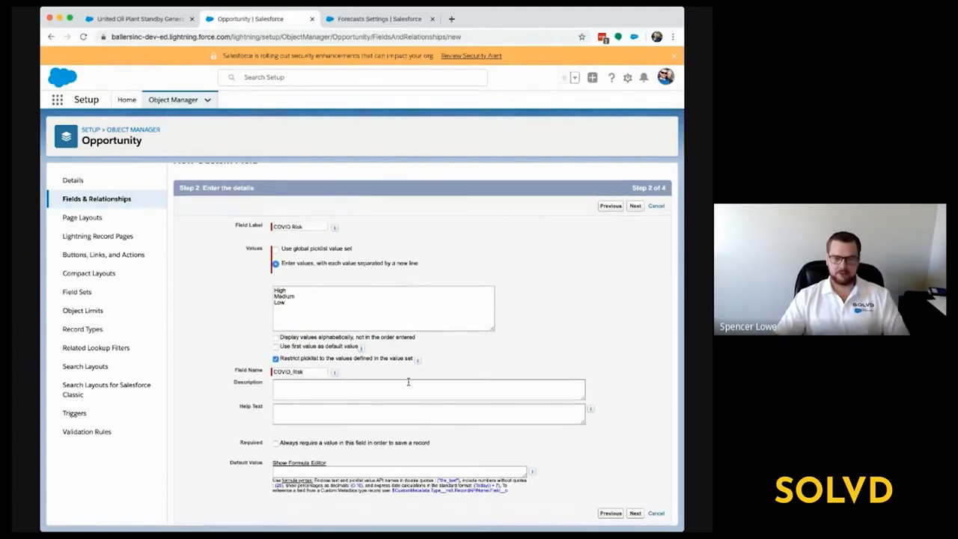
Add the help text "Please indicate if this deal is being impacted by the current pandemic." to the field
{"action": "left_click", "coordinate": [339, 410]}
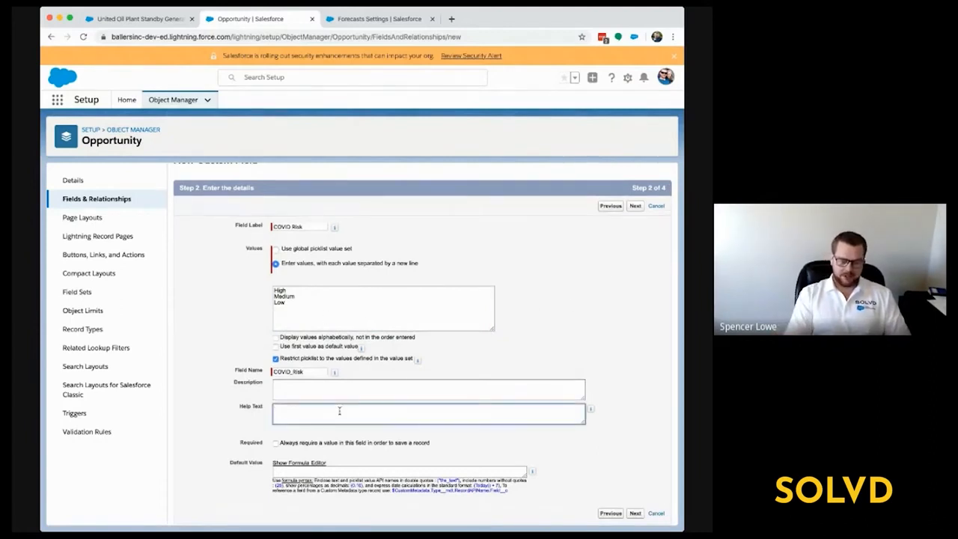
{"action": "type", "text": "Please indicate if this deal is being impacted by the current pandemic."}
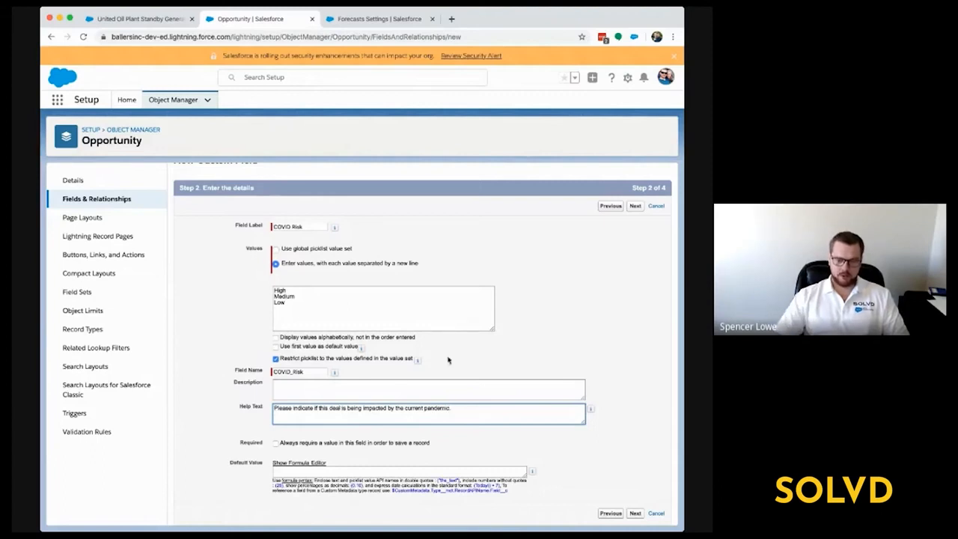
Accept the default field-level security and all four page layouts, and save the COVID Risk field
{"action": "left_click", "coordinate": [635, 207]}
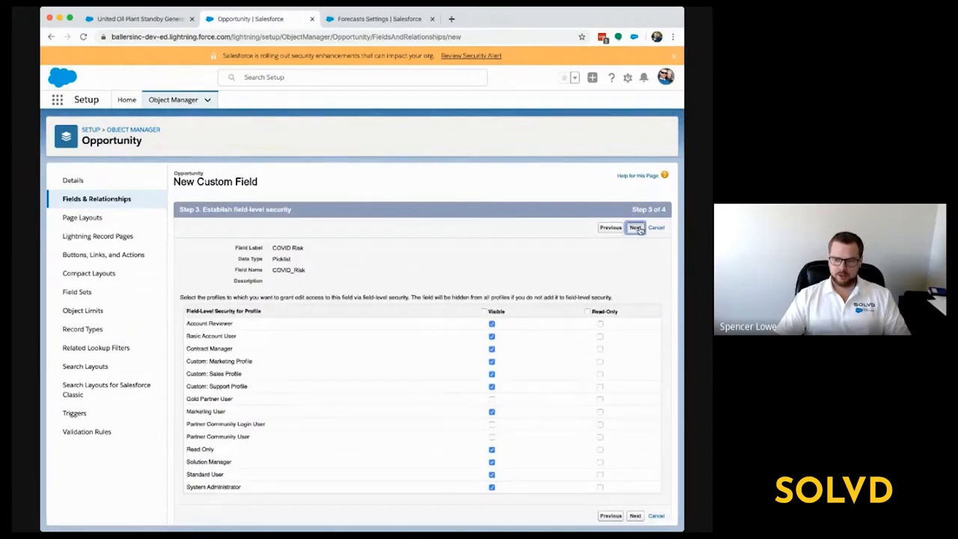
{"action": "left_click", "coordinate": [635, 225]}
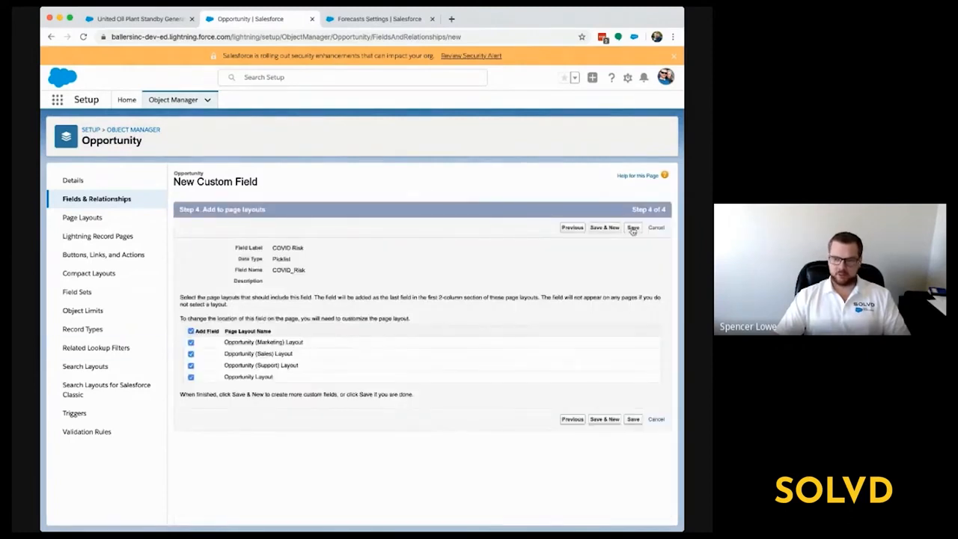
{"action": "left_click", "coordinate": [633, 228]}
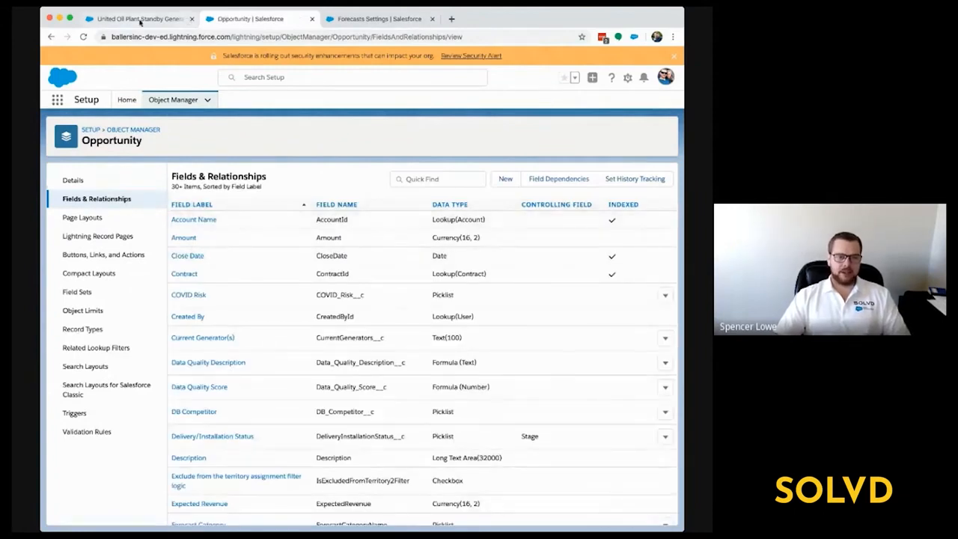
Return to the United Oil Plant Standby Generators record, reload it and check its details for the COVID Risk field
{"action": "left_click", "coordinate": [141, 19]}
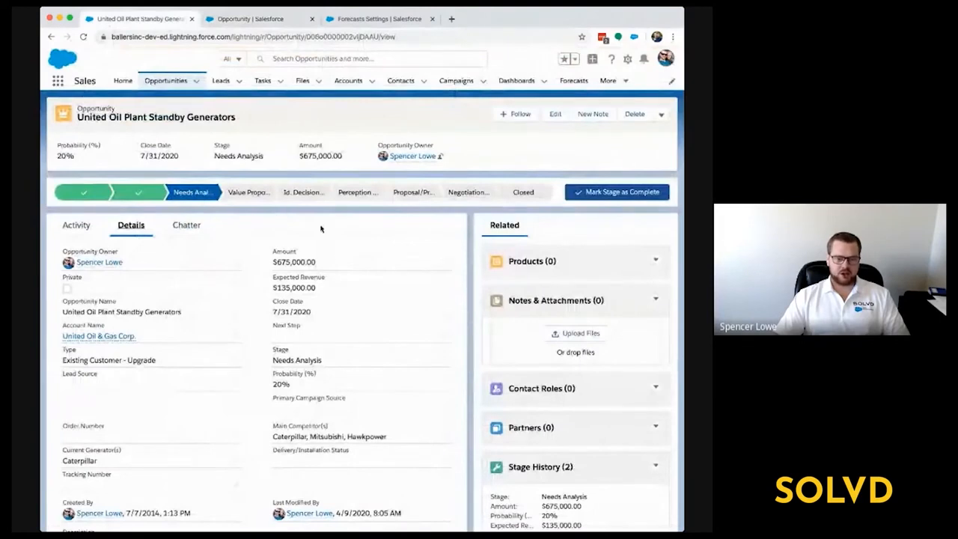
{"action": "key", "text": "super+r"}
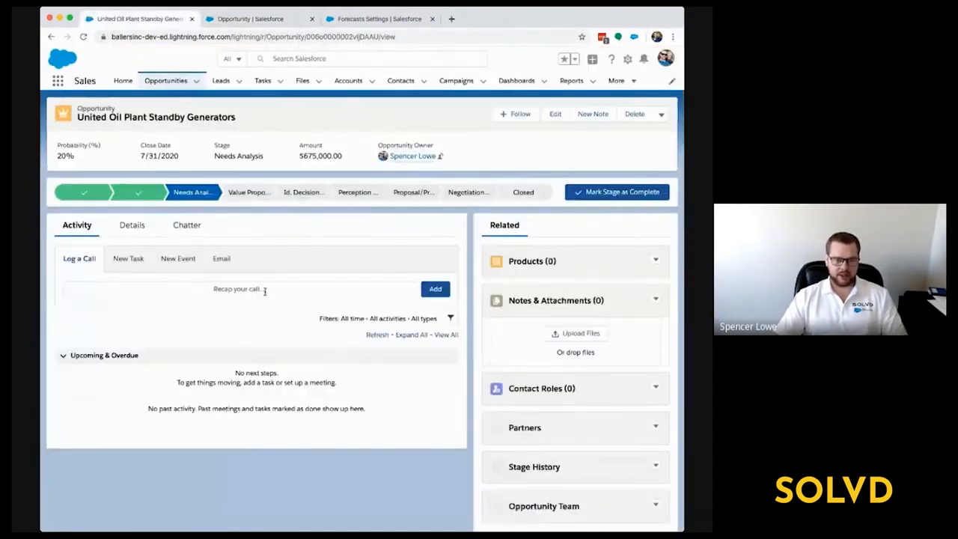
{"action": "left_click", "coordinate": [133, 225]}
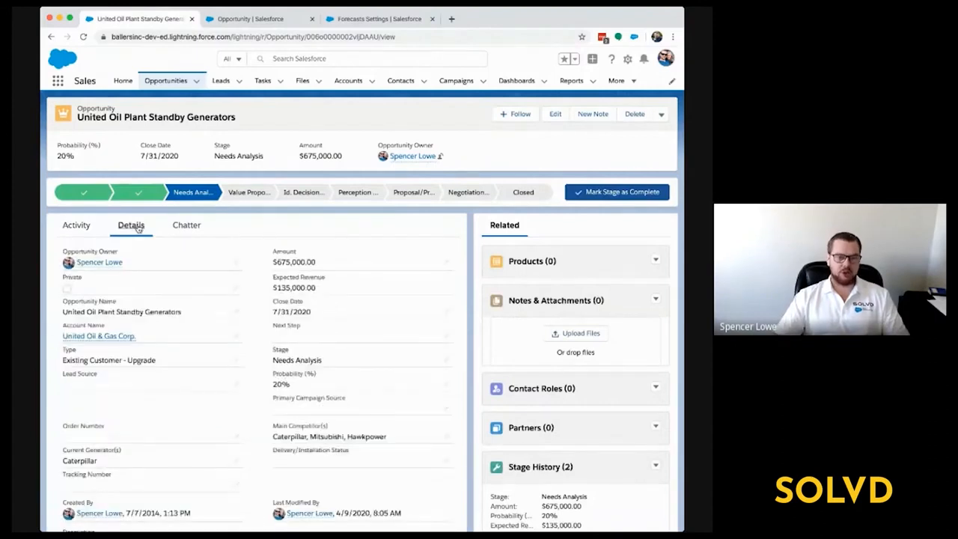
{"action": "scroll", "coordinate": [248, 328], "scroll_direction": "down", "scroll_amount": 3}
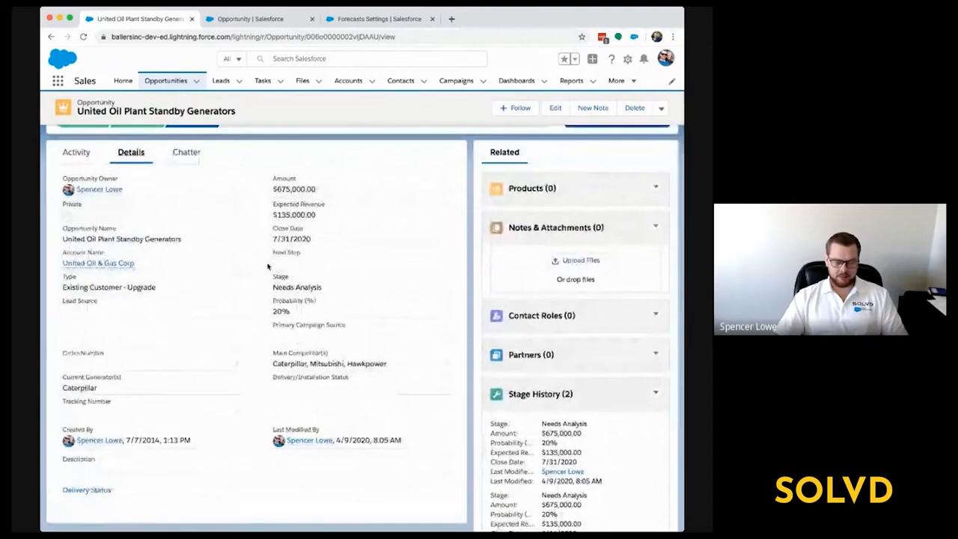
{"action": "key", "text": "super+r"}
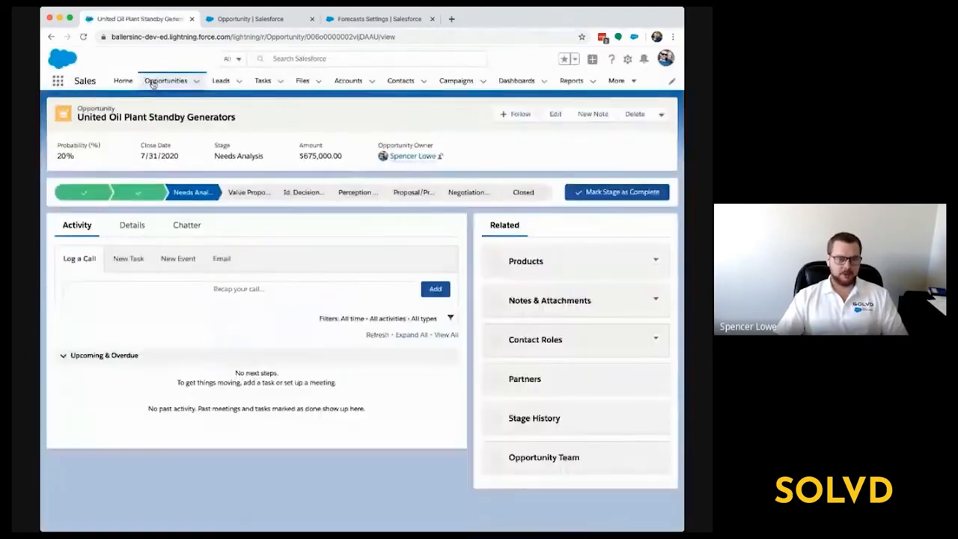
Set COVID Risk to High on the United Oil Standby Generators opportunity and save the record
{"action": "left_click", "coordinate": [153, 83]}
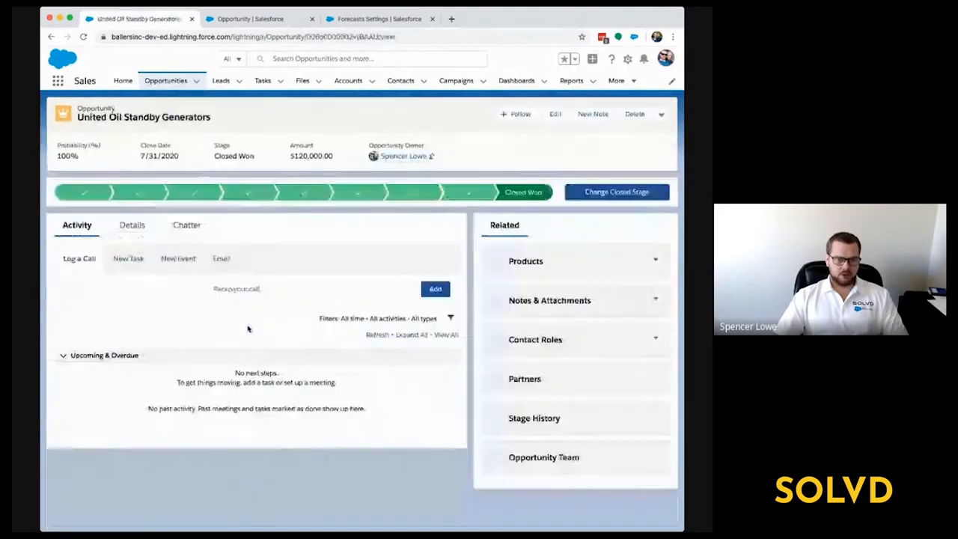
{"action": "left_click", "coordinate": [135, 232]}
{"action": "scroll", "coordinate": [225, 314], "scroll_direction": "down", "scroll_amount": 2}
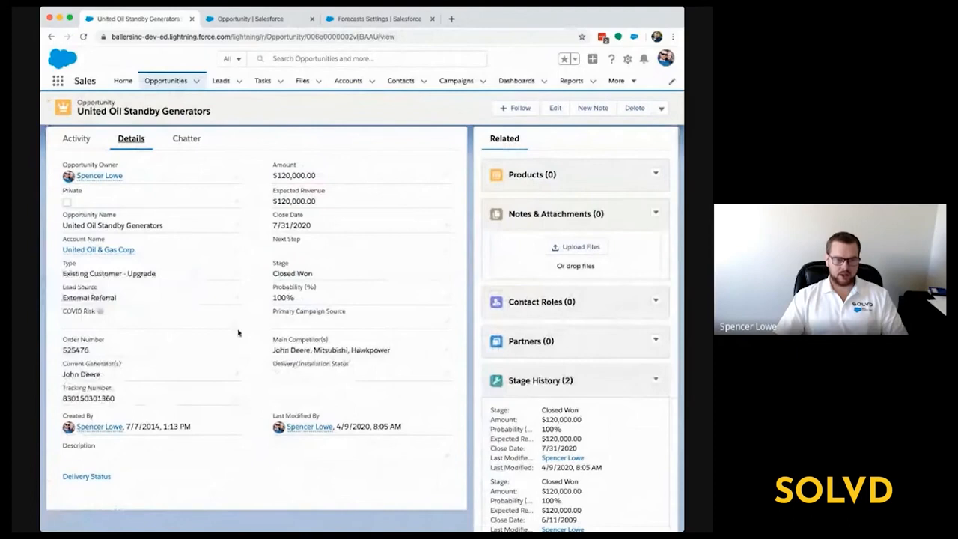
{"action": "left_click", "coordinate": [232, 323]}
{"action": "left_click", "coordinate": [149, 321]}
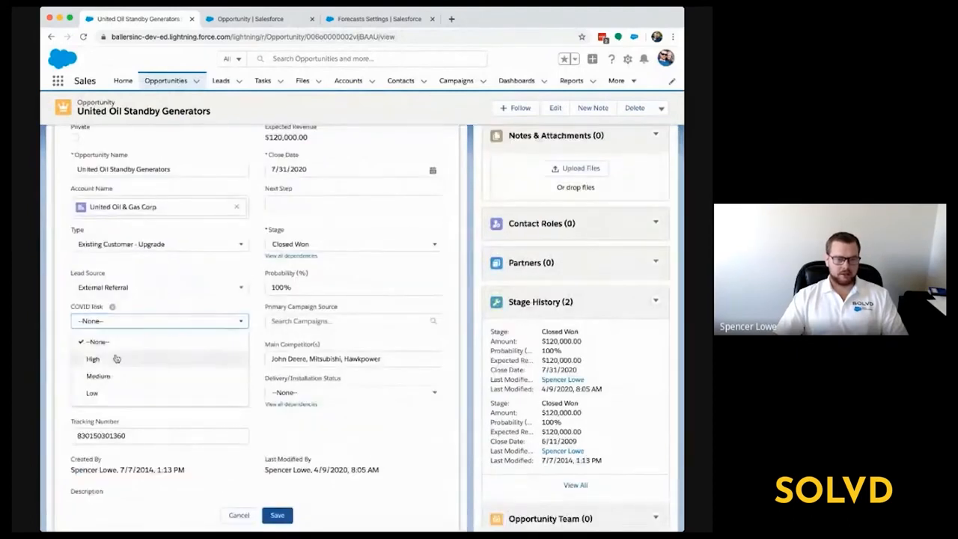
{"action": "left_click", "coordinate": [112, 357]}
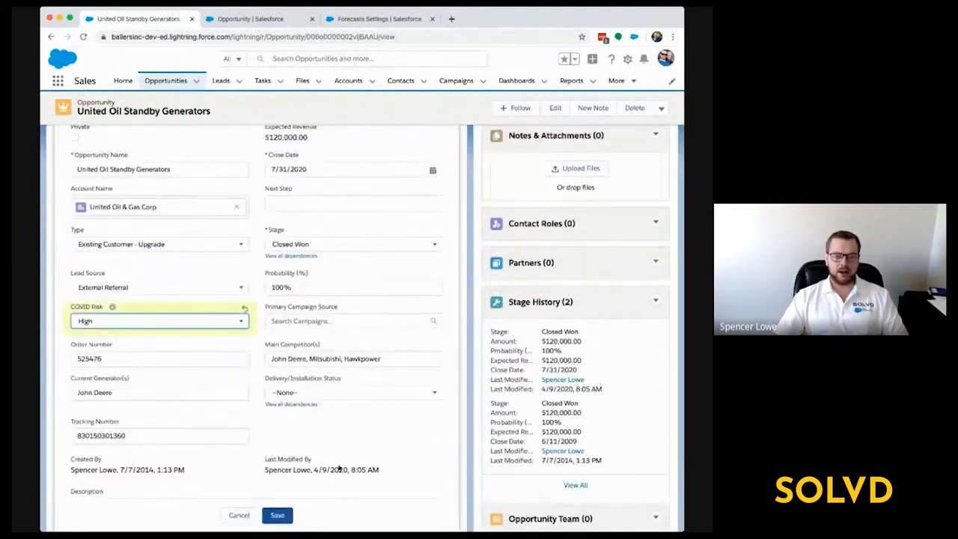
{"action": "left_click", "coordinate": [161, 518]}
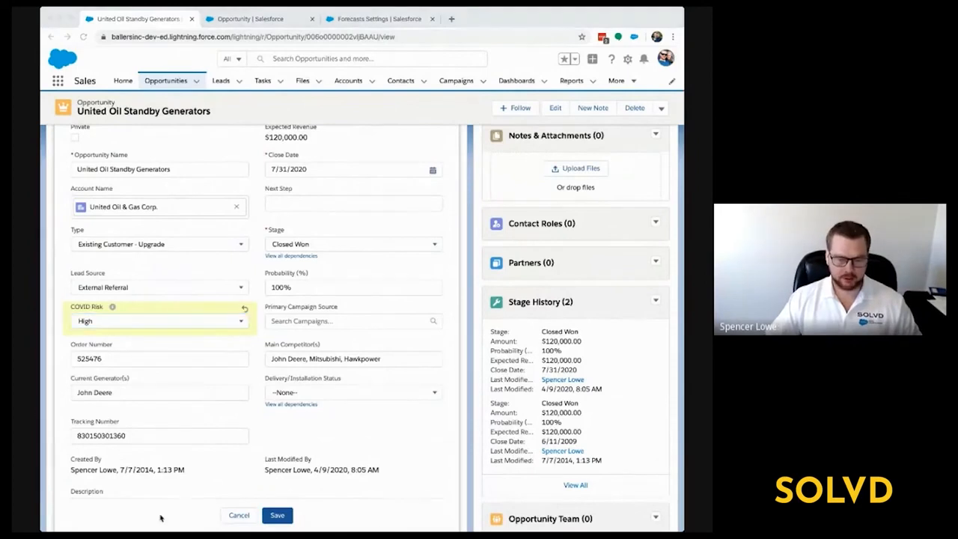
{"action": "left_click", "coordinate": [290, 518]}
{"action": "left_click", "coordinate": [283, 517]}
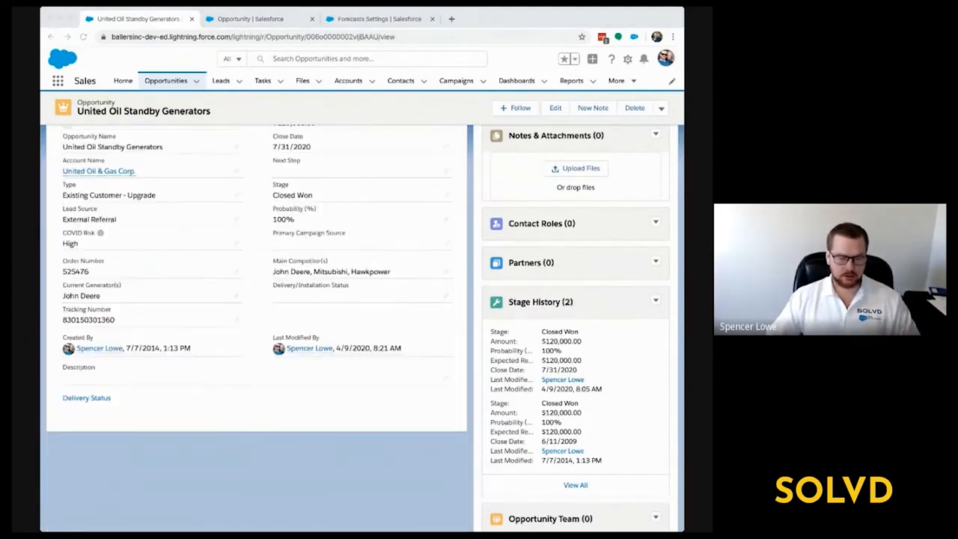
{"action": "scroll", "coordinate": [157, 232], "scroll_direction": "up", "scroll_amount": 5}
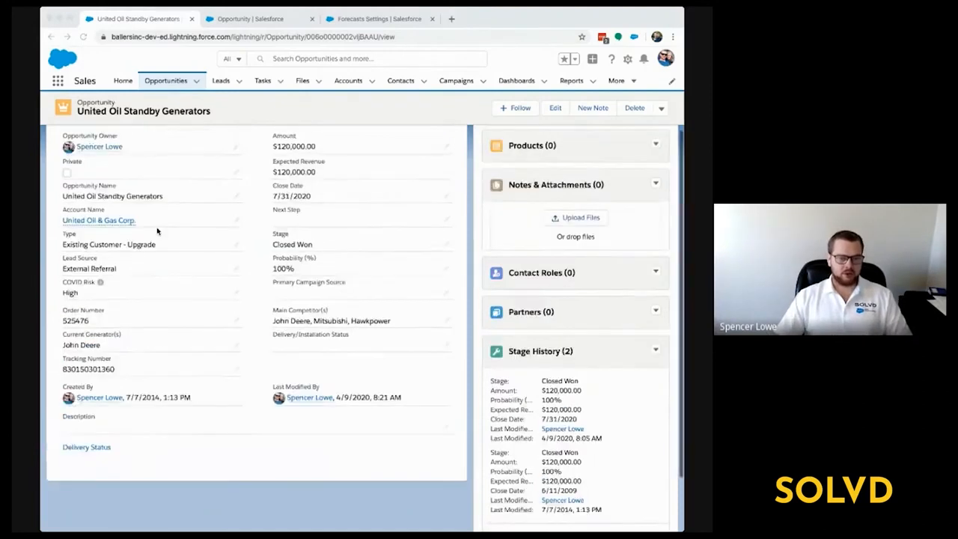
Set COVID Risk to Medium on the United Oil SLA opportunity and save the record
{"action": "left_click", "coordinate": [167, 81]}
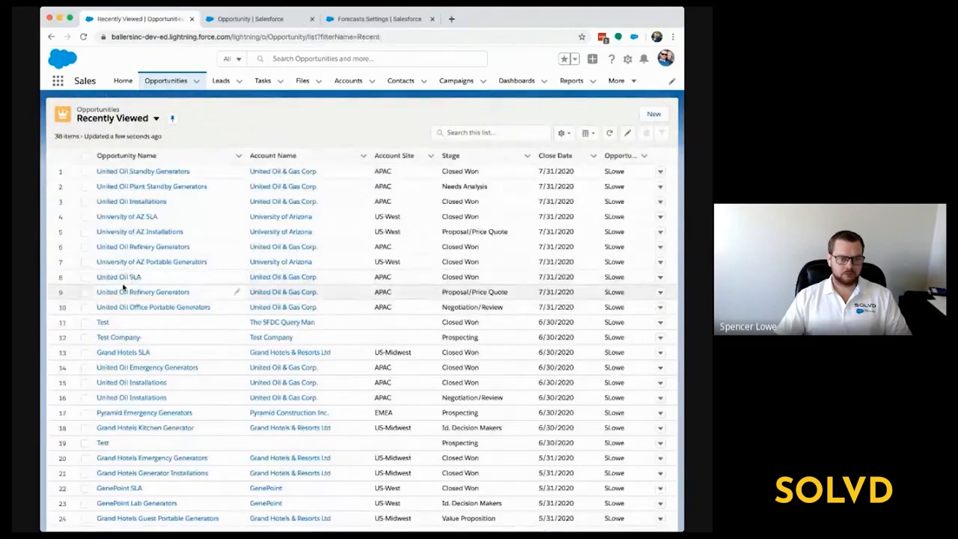
{"action": "left_click", "coordinate": [125, 278]}
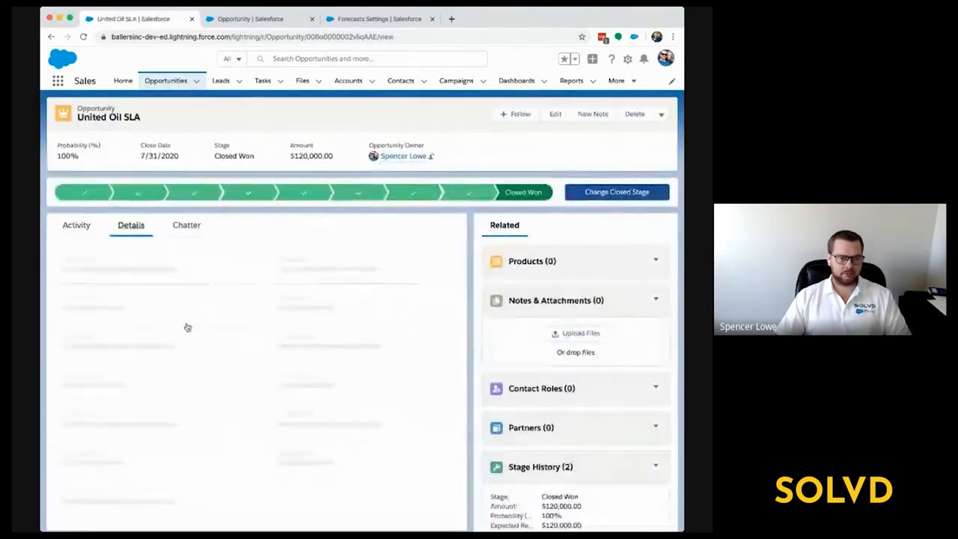
{"action": "left_click", "coordinate": [238, 360]}
{"action": "left_click", "coordinate": [195, 360]}
{"action": "left_click", "coordinate": [135, 411]}
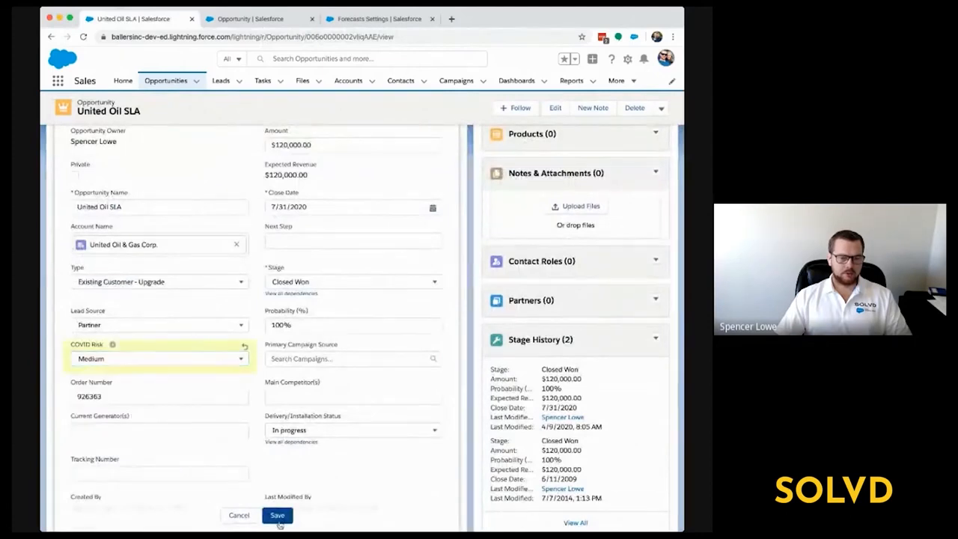
{"action": "left_click", "coordinate": [277, 516]}
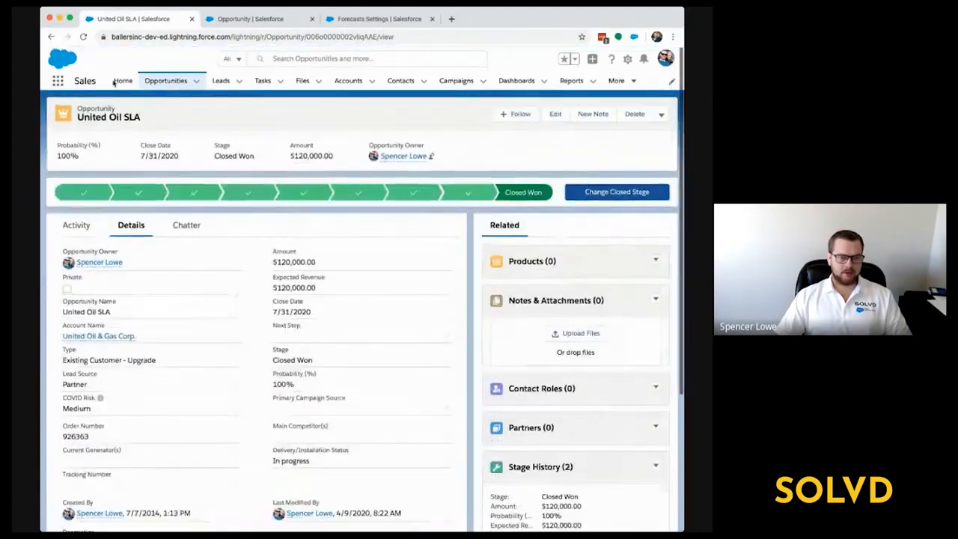
Return to the opportunities list and switch it to the All Opportunities list view
{"action": "left_click", "coordinate": [167, 82]}
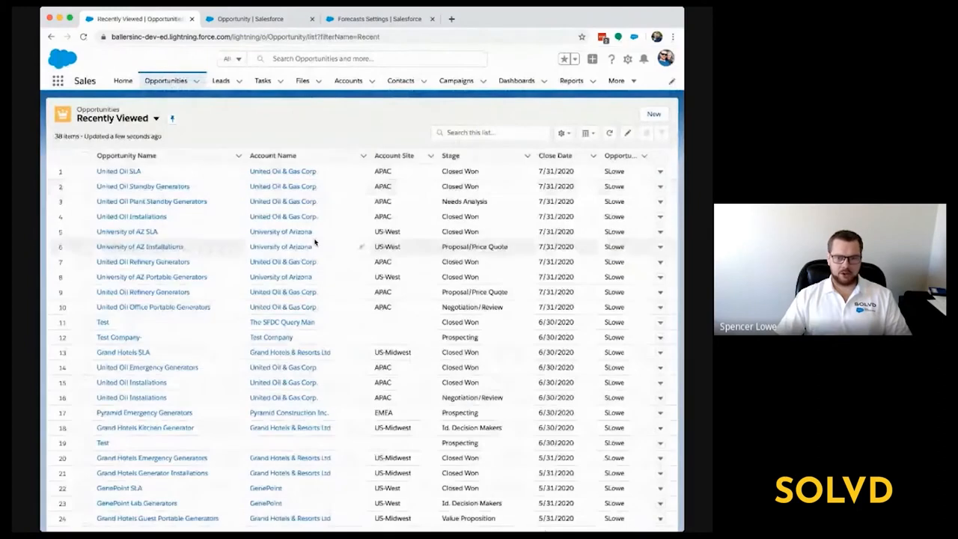
{"action": "left_click", "coordinate": [563, 132]}
{"action": "left_click", "coordinate": [588, 133]}
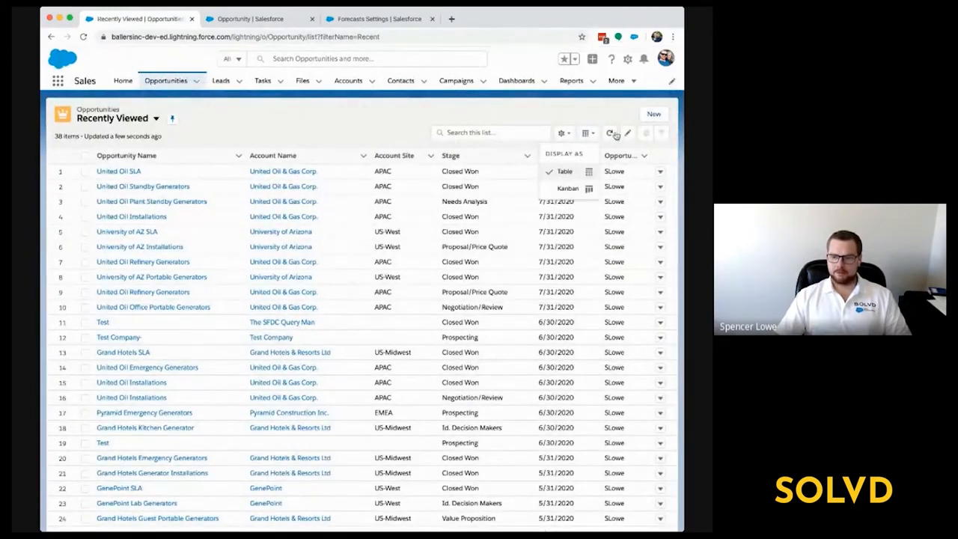
{"action": "left_click", "coordinate": [114, 119]}
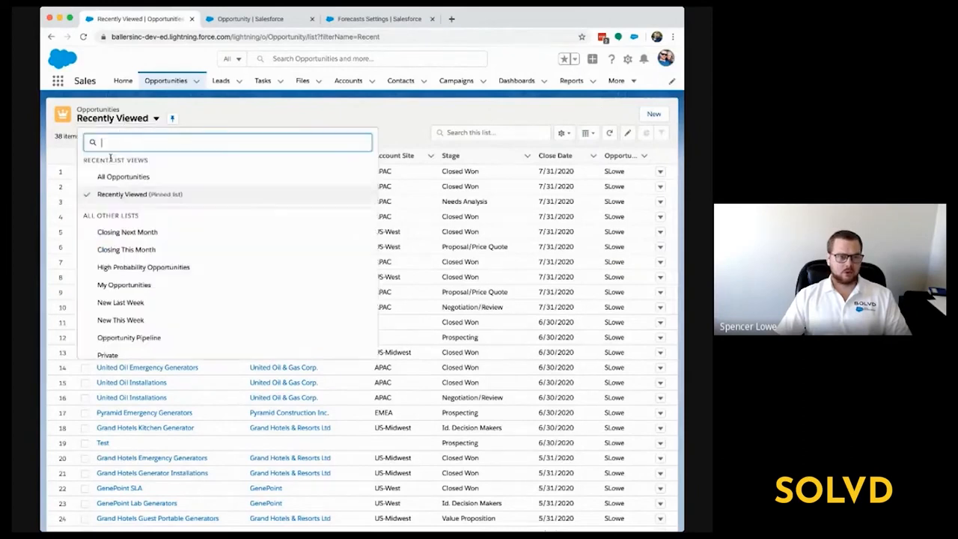
{"action": "left_click", "coordinate": [122, 178]}
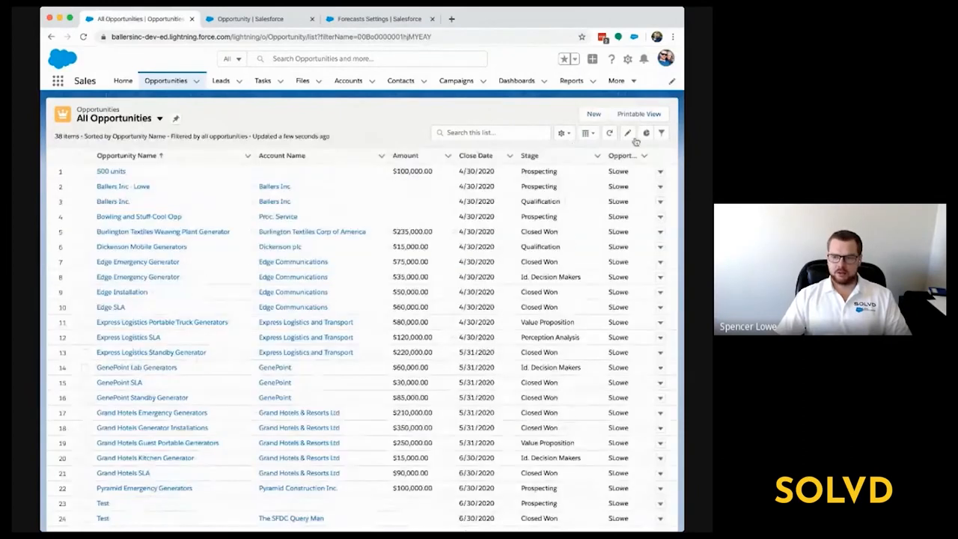
Add COVID Risk to the visible fields of the All Opportunities list view and save the field selection
{"action": "left_click", "coordinate": [563, 133]}
{"action": "left_click", "coordinate": [550, 256]}
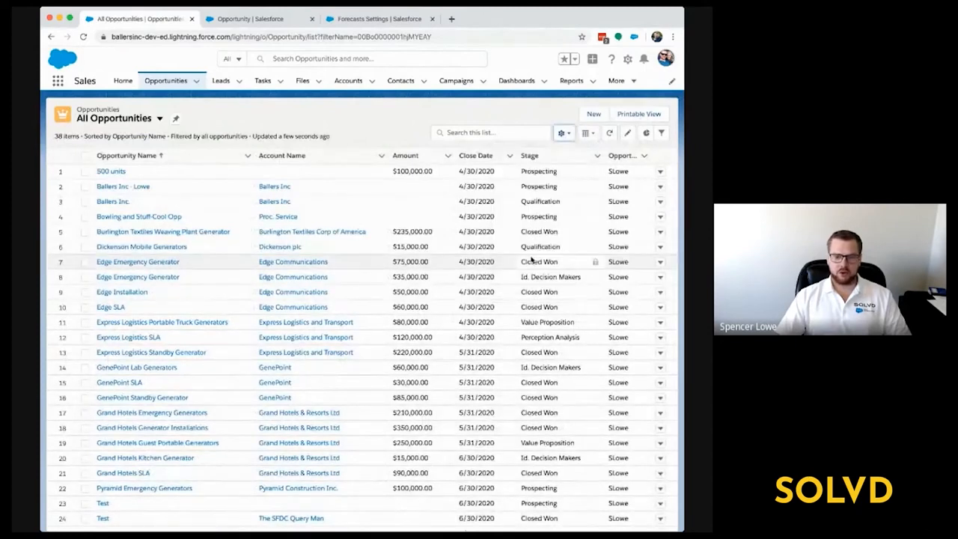
{"action": "scroll", "coordinate": [310, 306], "scroll_direction": "down", "scroll_amount": 10}
{"action": "scroll", "coordinate": [310, 306], "scroll_direction": "up", "scroll_amount": 8}
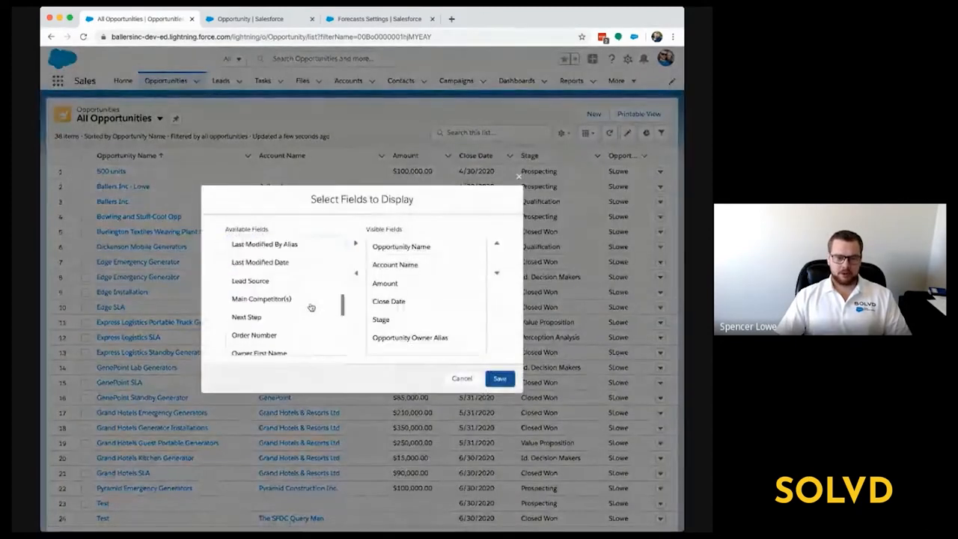
{"action": "scroll", "coordinate": [311, 307], "scroll_direction": "up", "scroll_amount": 1}
{"action": "left_click", "coordinate": [278, 248]}
{"action": "left_click", "coordinate": [356, 244]}
{"action": "left_click", "coordinate": [499, 378]}
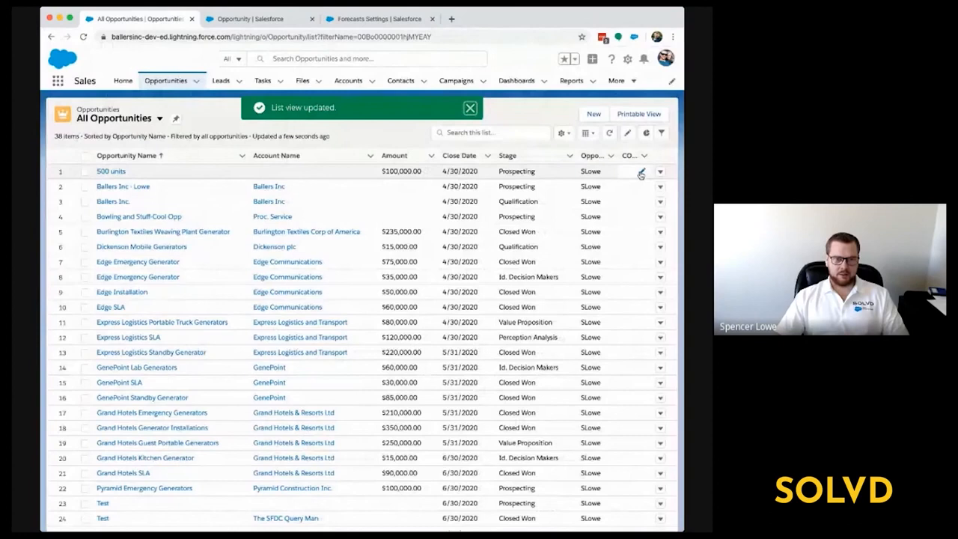
Mass-update COVID Risk to High on the first ten listed opportunities, 500 units through Edge SLA, leaving out the $35,000 Edge Emergency Generator
{"action": "left_click", "coordinate": [641, 173]}
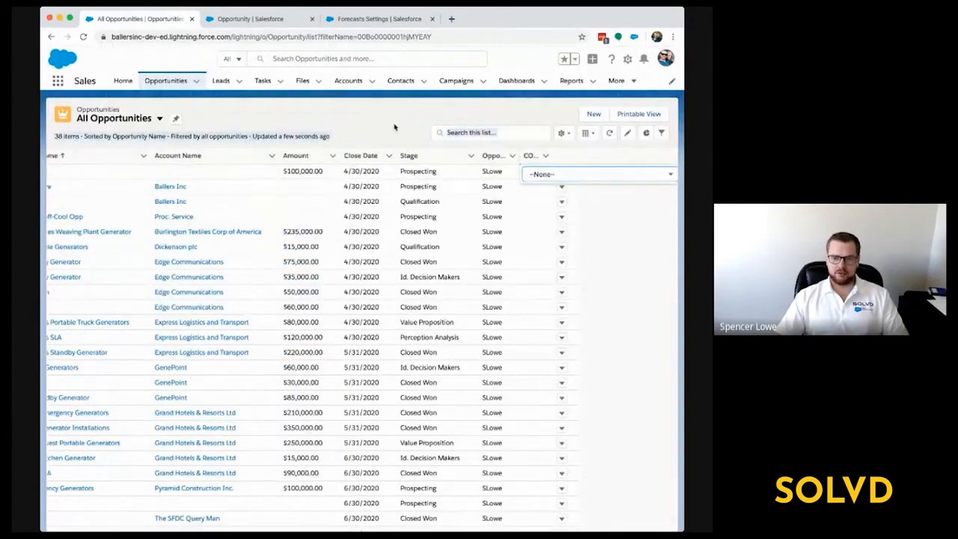
{"action": "left_click", "coordinate": [383, 199]}
{"action": "left_click", "coordinate": [84, 171]}
{"action": "left_click", "coordinate": [84, 187]}
{"action": "left_click", "coordinate": [85, 201]}
{"action": "left_click", "coordinate": [84, 216]}
{"action": "left_click", "coordinate": [85, 231]}
{"action": "left_click", "coordinate": [84, 246]}
{"action": "left_click", "coordinate": [84, 261]}
{"action": "left_click", "coordinate": [84, 292]}
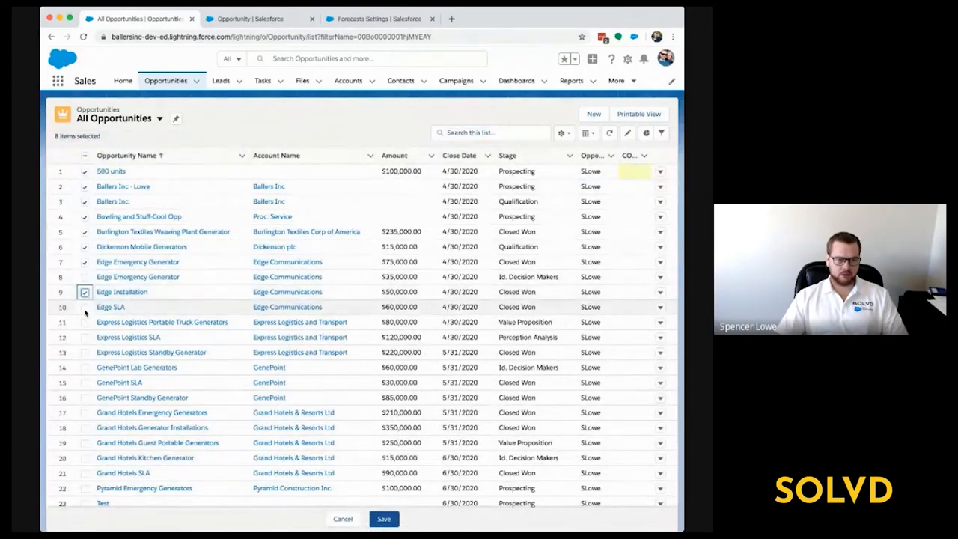
{"action": "left_click", "coordinate": [84, 307]}
{"action": "left_click", "coordinate": [644, 172]}
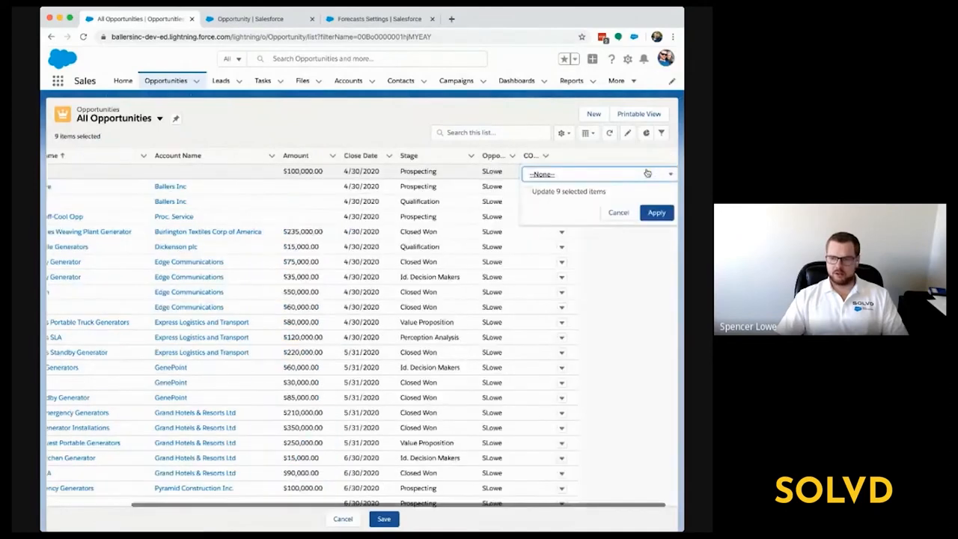
{"action": "left_click", "coordinate": [547, 173]}
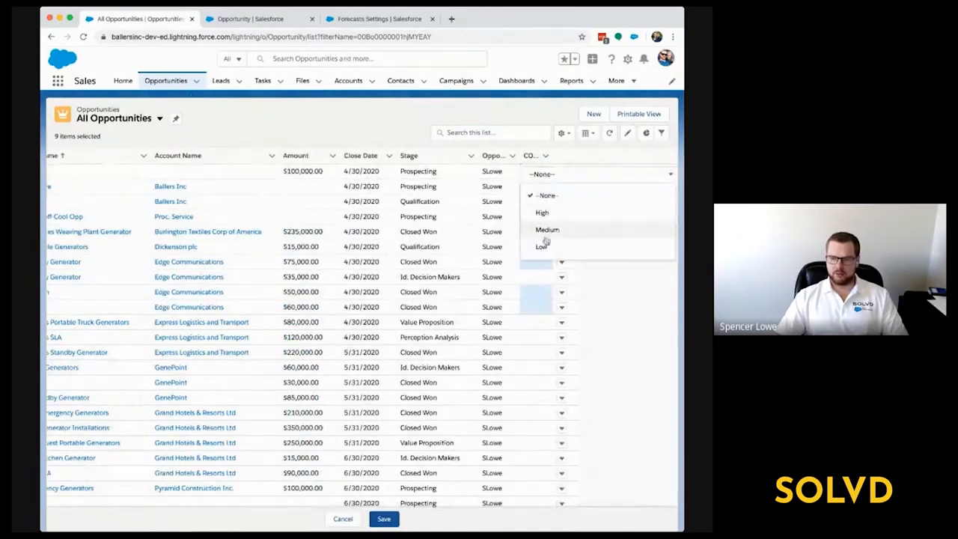
{"action": "left_click", "coordinate": [542, 213]}
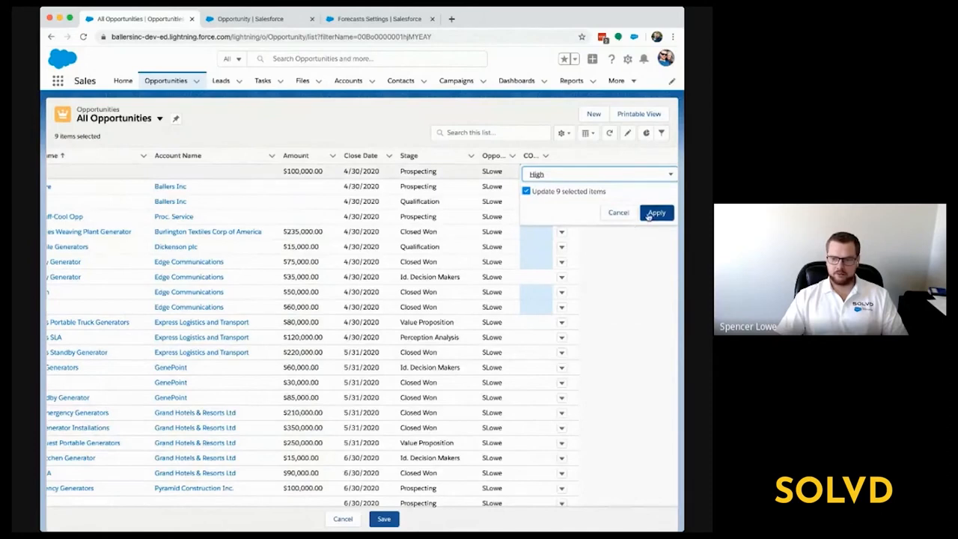
{"action": "left_click", "coordinate": [656, 213]}
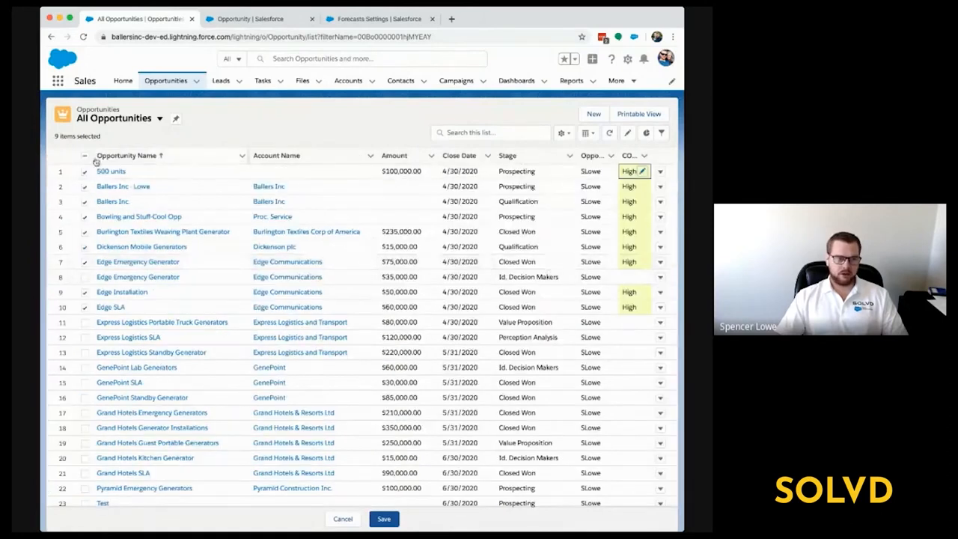
Mass-update COVID Risk to Medium on the $35,000 Edge Emergency Generator, the three Express Logistics opportunities, GenePoint Lab Generators and GenePoint SLA
{"action": "left_click", "coordinate": [84, 277]}
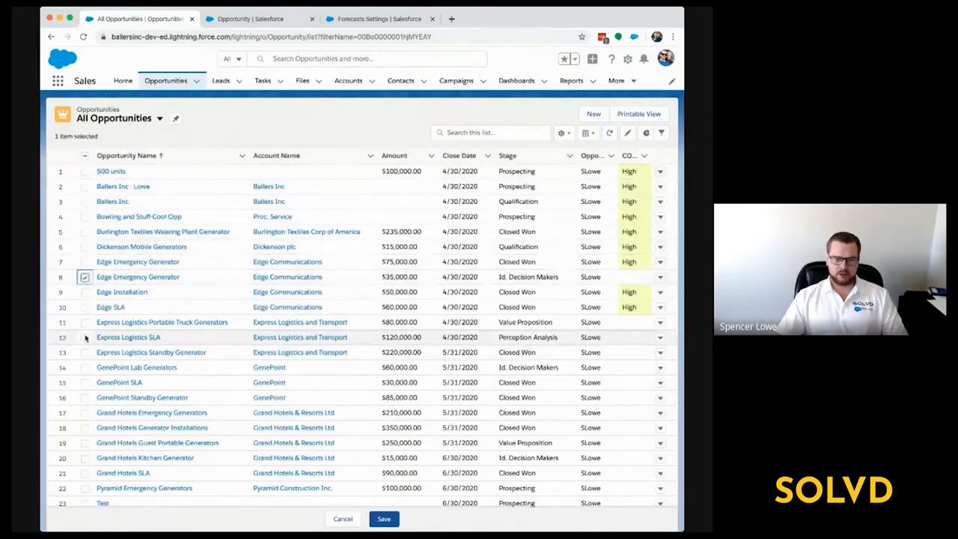
{"action": "left_click", "coordinate": [84, 321]}
{"action": "left_click", "coordinate": [85, 337]}
{"action": "left_click", "coordinate": [85, 352]}
{"action": "left_click", "coordinate": [84, 367]}
{"action": "left_click", "coordinate": [84, 382]}
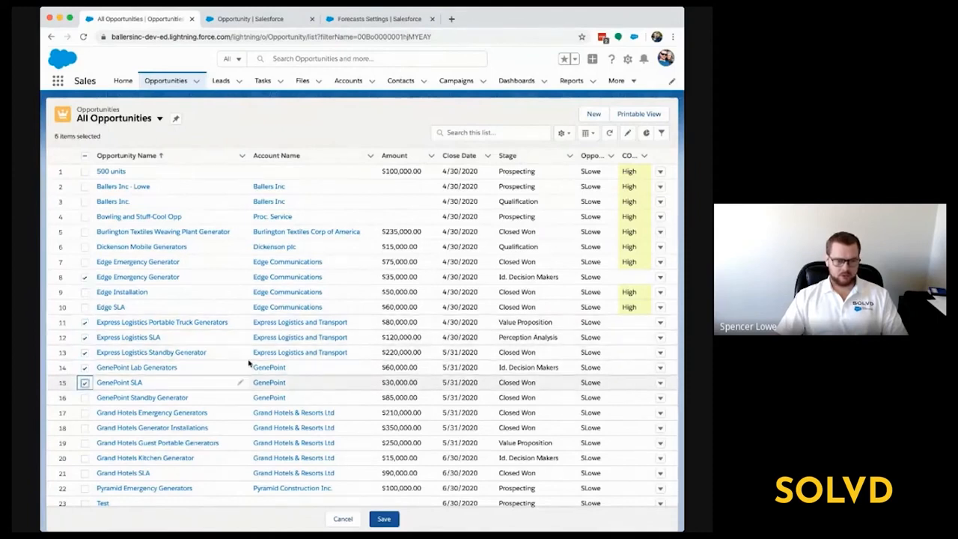
{"action": "left_click", "coordinate": [644, 323]}
{"action": "left_click", "coordinate": [618, 327]}
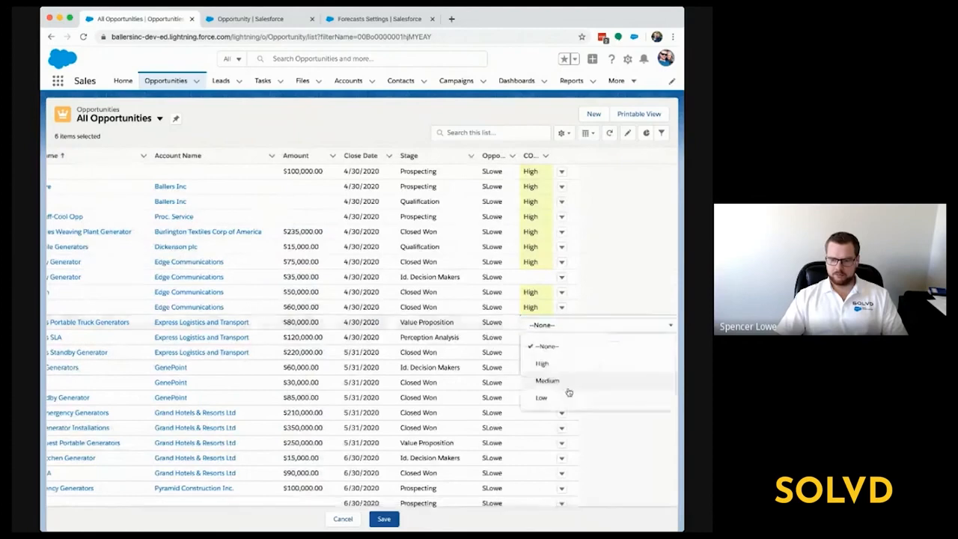
{"action": "left_click", "coordinate": [569, 380]}
{"action": "left_click", "coordinate": [526, 342]}
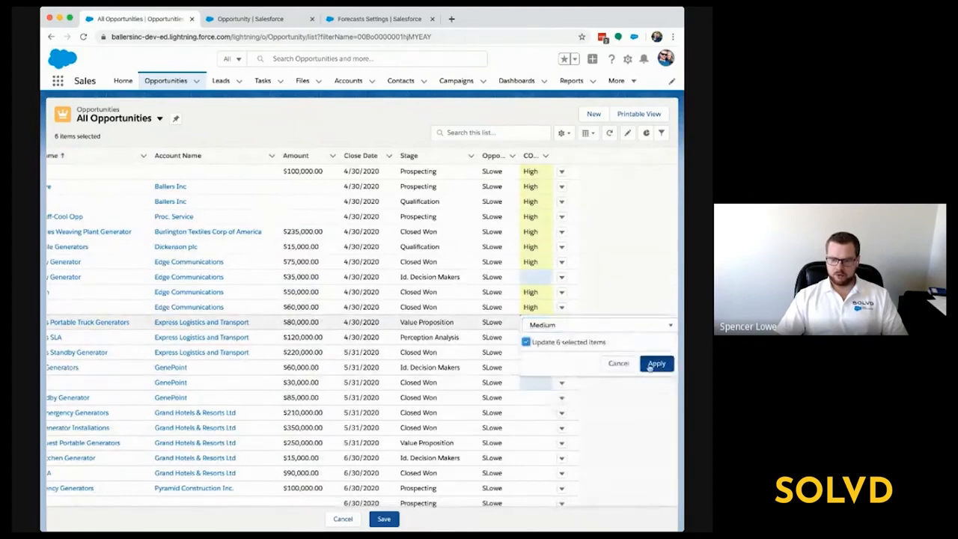
{"action": "left_click", "coordinate": [655, 363]}
Mass-update COVID Risk to Low on the seven opportunities from GenePoint Standby Generator through Pyramid Emergency Generators, and save all the list edits
{"action": "scroll", "coordinate": [359, 329], "scroll_direction": "down", "scroll_amount": 2}
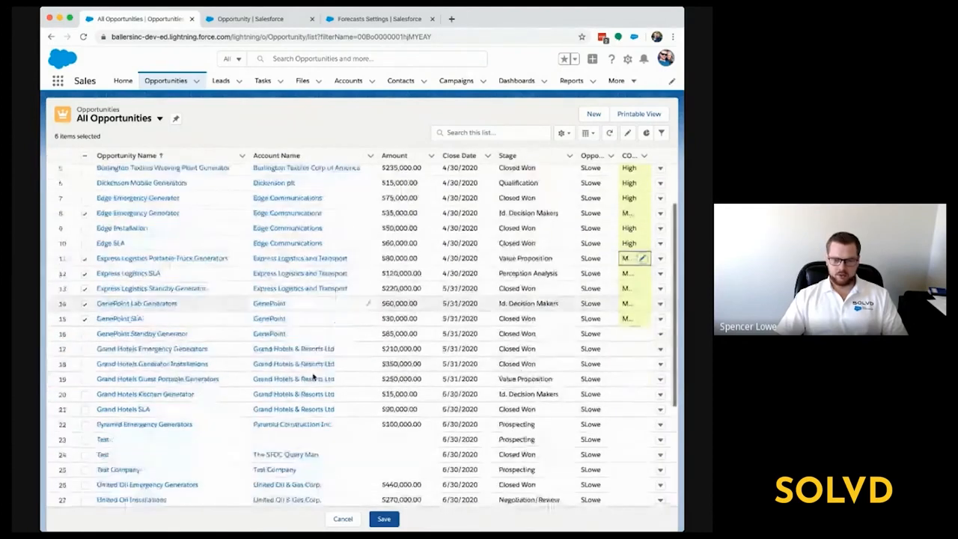
{"action": "left_click", "coordinate": [84, 334]}
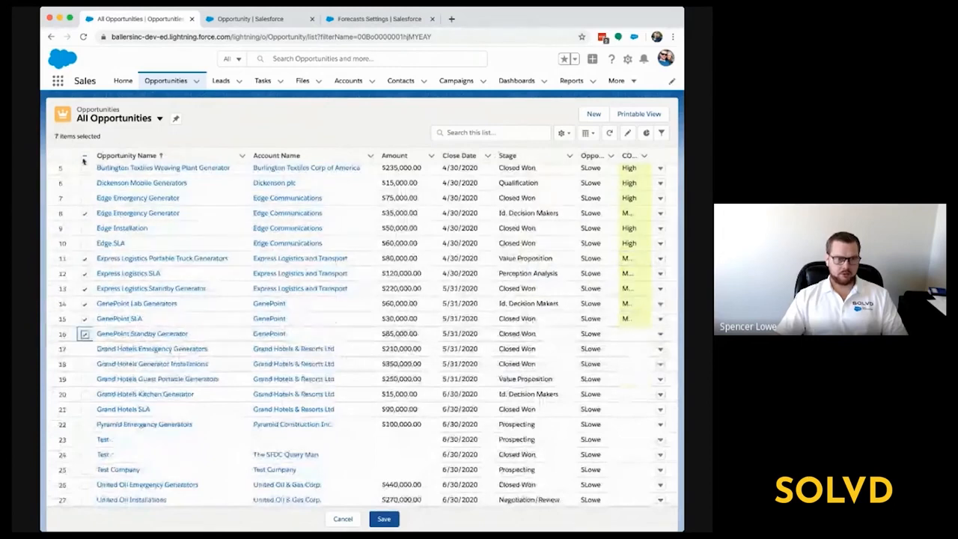
{"action": "left_click", "coordinate": [84, 334]}
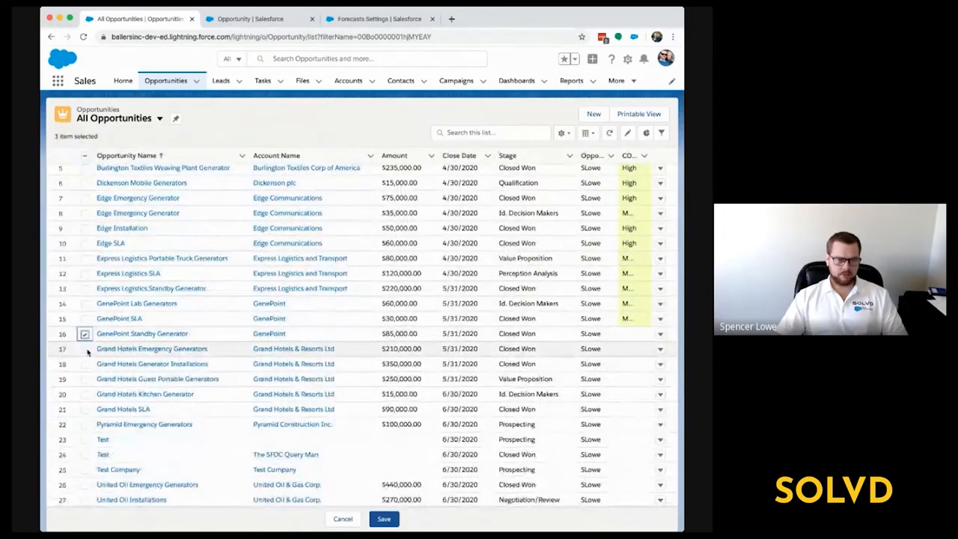
{"action": "left_click", "coordinate": [85, 348]}
{"action": "left_click", "coordinate": [84, 363]}
{"action": "left_click", "coordinate": [84, 378]}
{"action": "left_click", "coordinate": [84, 393]}
{"action": "left_click", "coordinate": [84, 408]}
{"action": "left_click", "coordinate": [85, 424]}
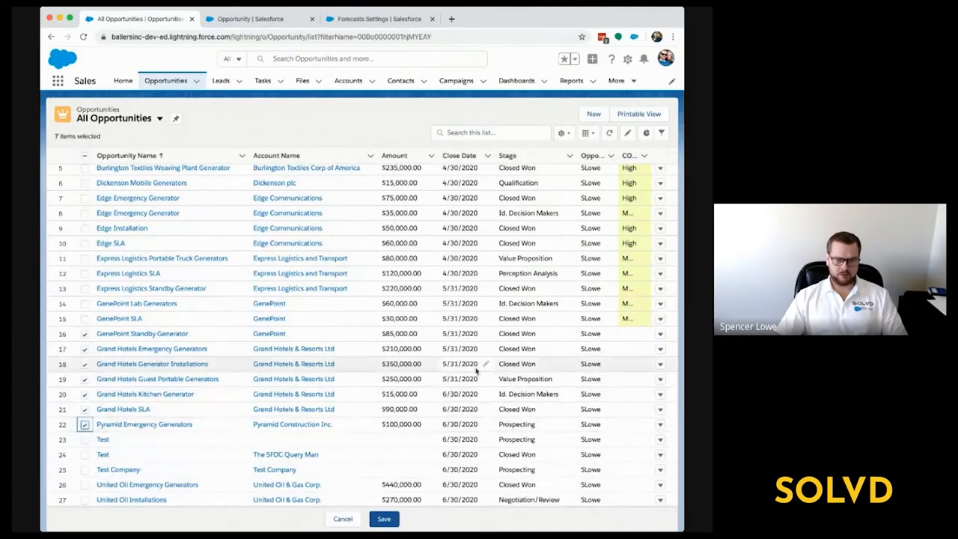
{"action": "left_click", "coordinate": [642, 336]}
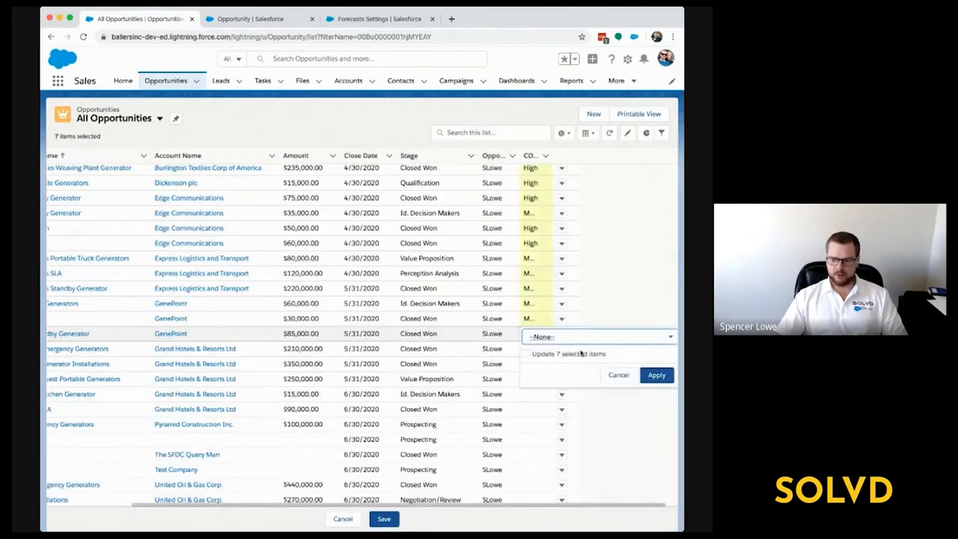
{"action": "left_click", "coordinate": [599, 353]}
{"action": "left_click", "coordinate": [610, 338]}
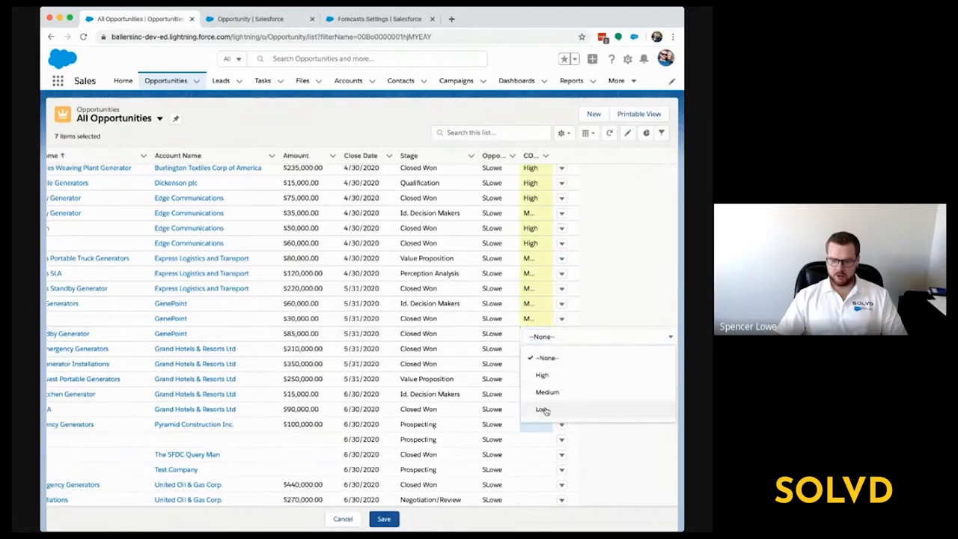
{"action": "left_click", "coordinate": [542, 408]}
{"action": "left_click", "coordinate": [657, 375]}
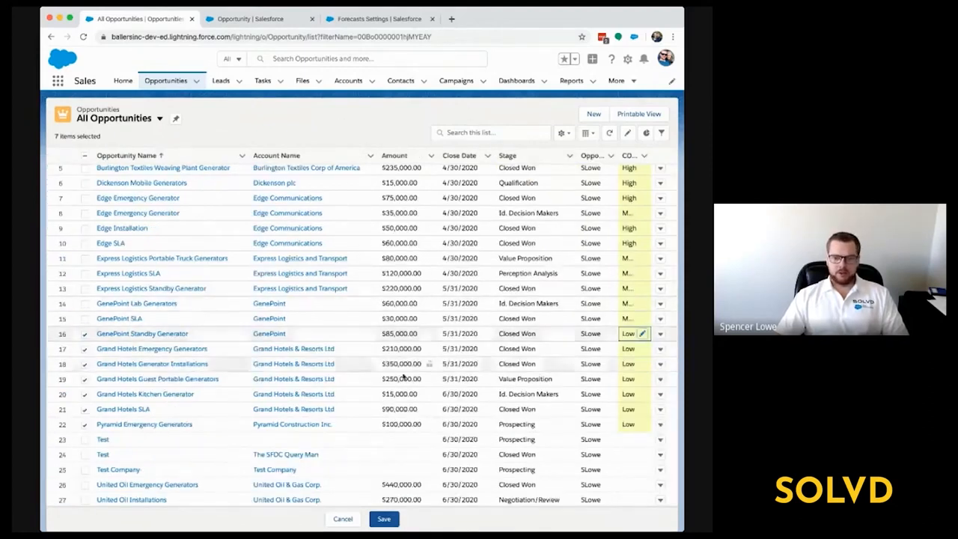
{"action": "left_click", "coordinate": [384, 519]}
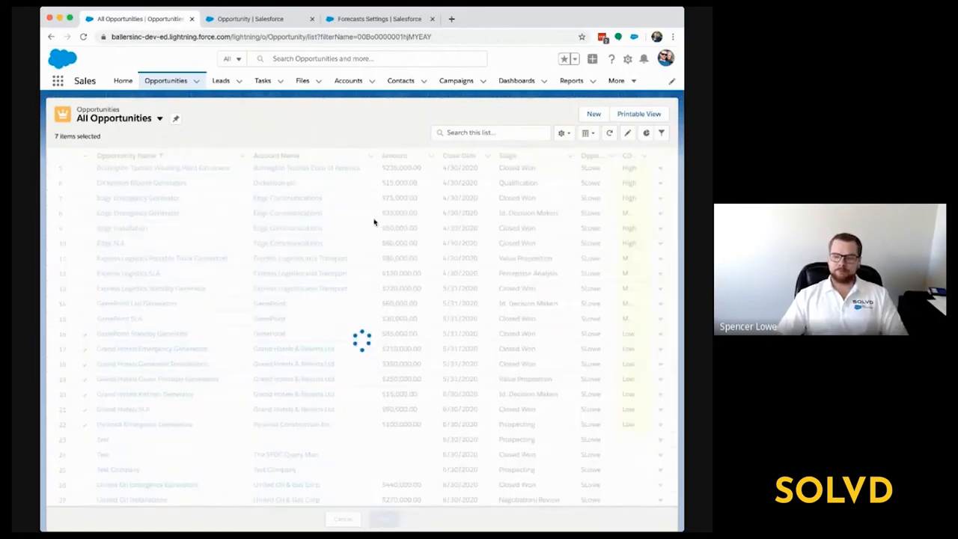
{"action": "scroll", "coordinate": [342, 226], "scroll_direction": "up", "scroll_amount": 2}
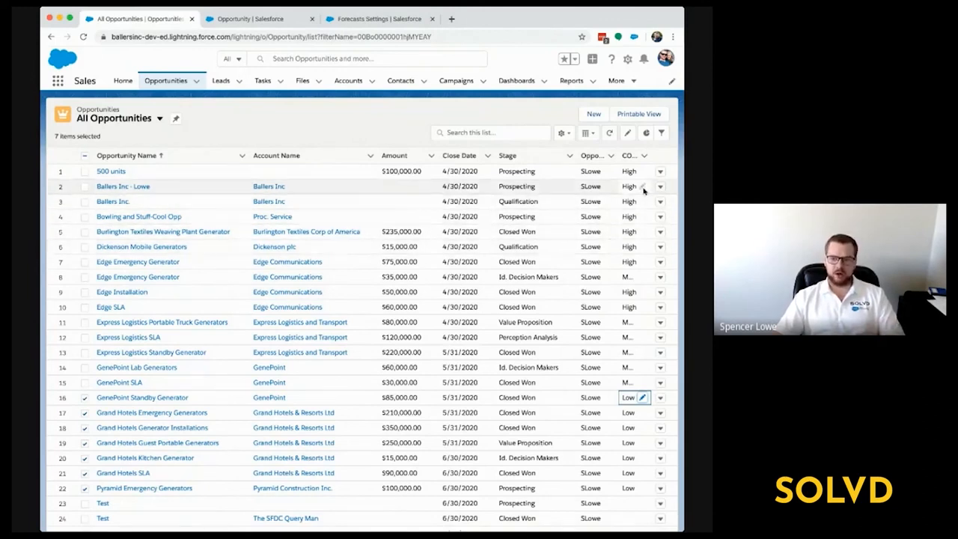
Display All Opportunities as a Kanban board and group it by COVID Risk, summarized by Amount
{"action": "left_click", "coordinate": [598, 134]}
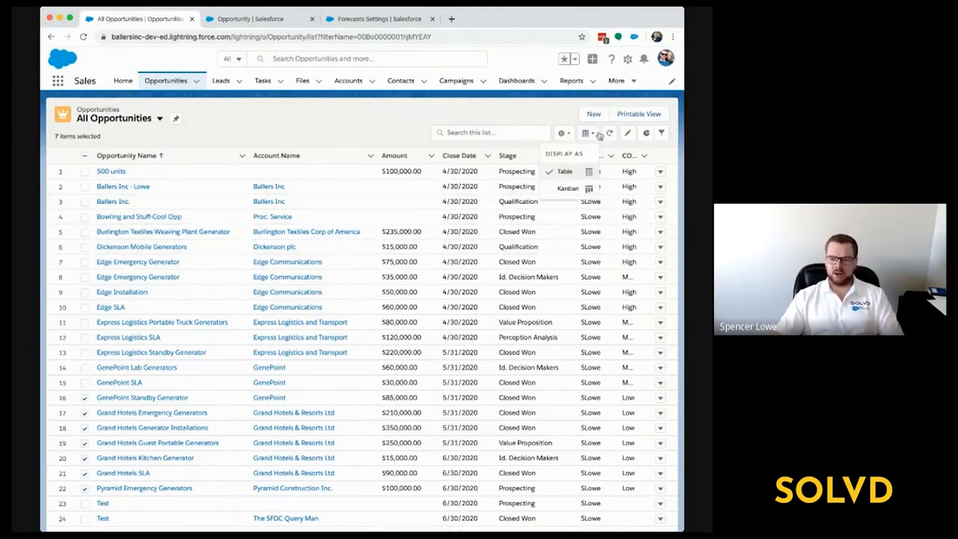
{"action": "left_click", "coordinate": [567, 188]}
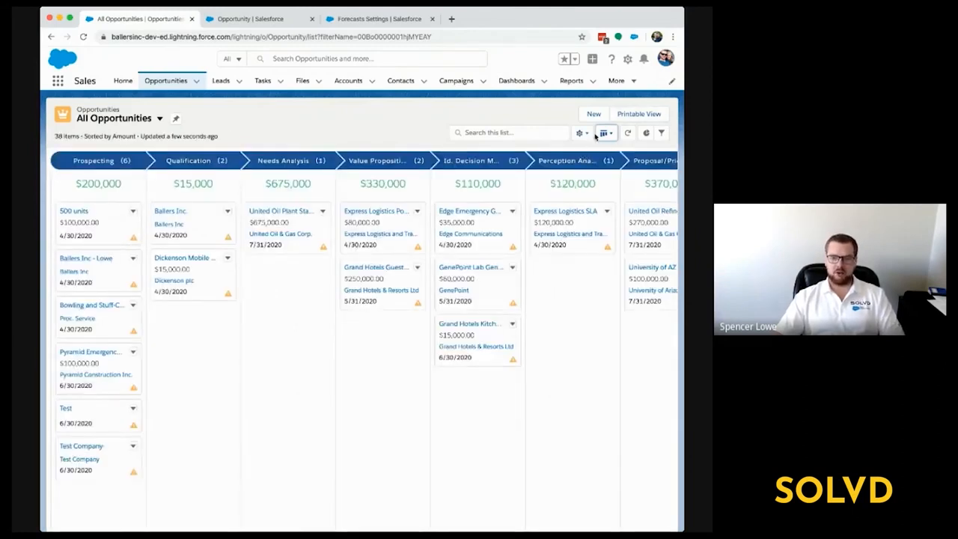
{"action": "left_click", "coordinate": [583, 133]}
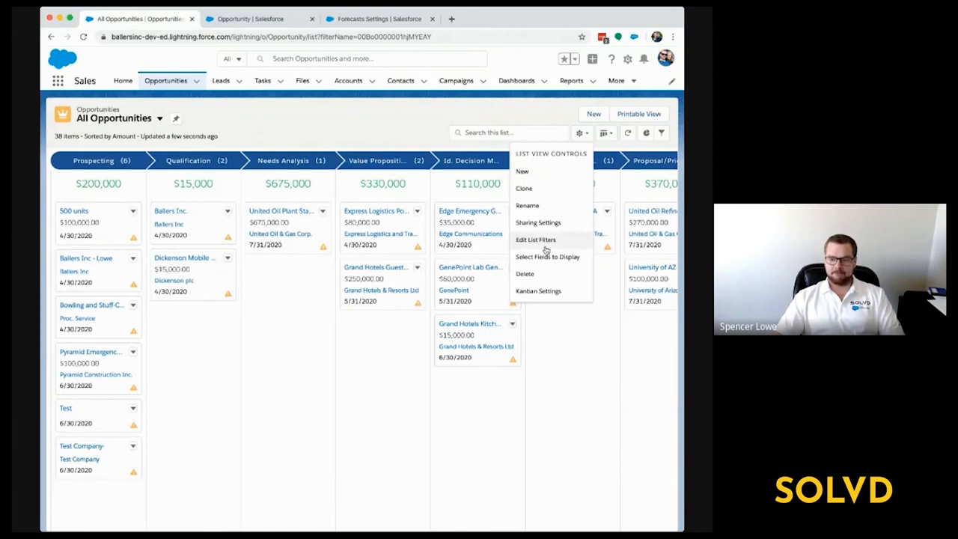
{"action": "left_click", "coordinate": [544, 292]}
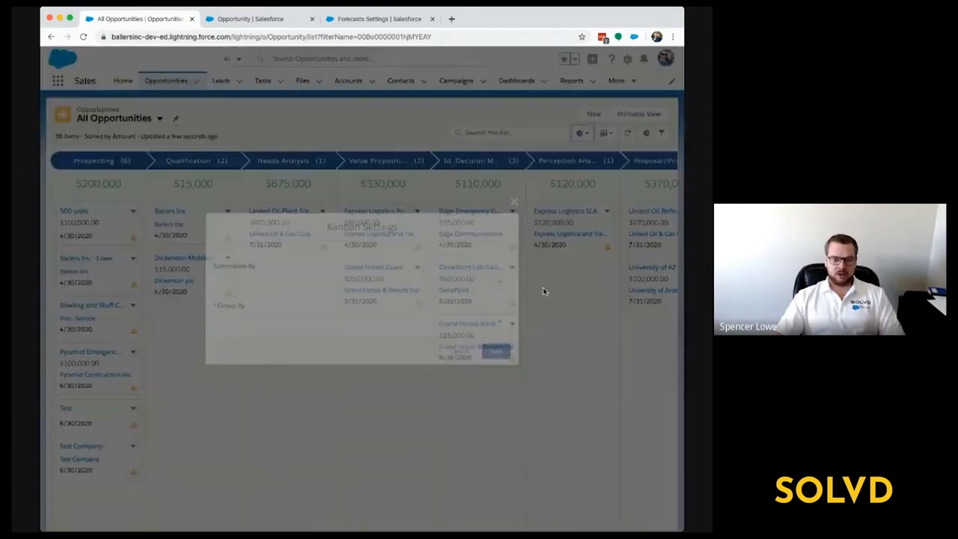
{"action": "left_click", "coordinate": [310, 322]}
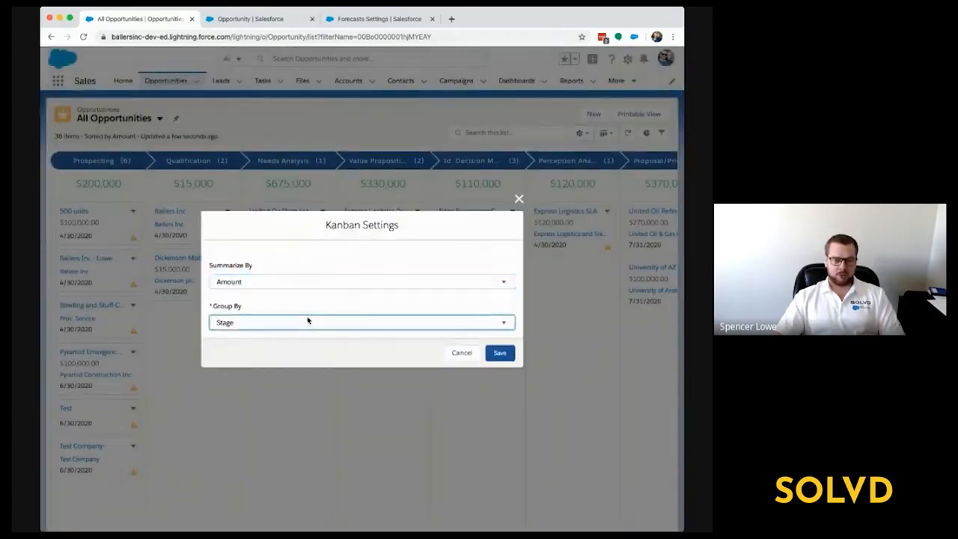
{"action": "left_click", "coordinate": [500, 353]}
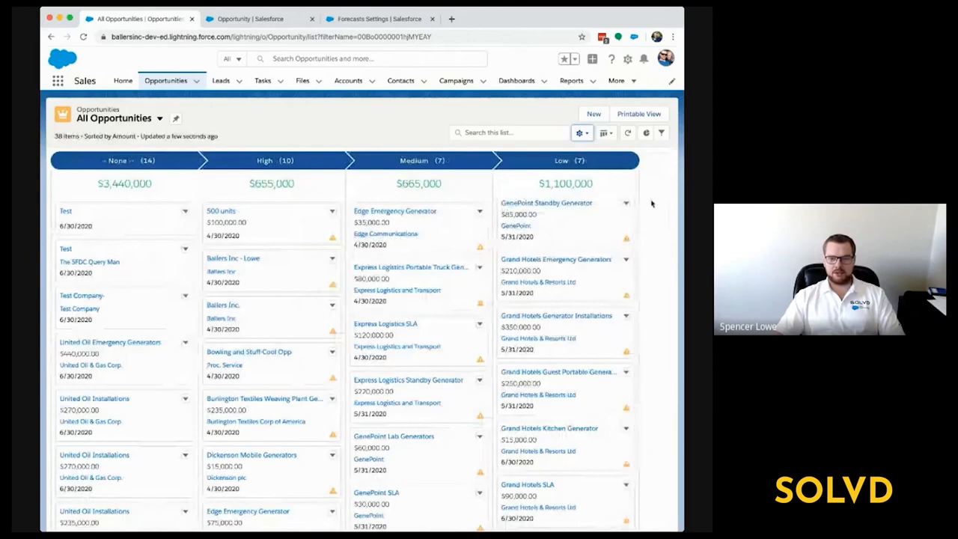
On the board, move both United Oil Refinery Generators deals to Medium, United Oil Plant Standby Generators to Low and the $270,000 United Oil Installations to High
{"action": "scroll", "coordinate": [152, 319], "scroll_direction": "down", "scroll_amount": 6}
{"action": "left_click_drag", "start_coordinate": [152, 319], "coordinate": [419, 225]}
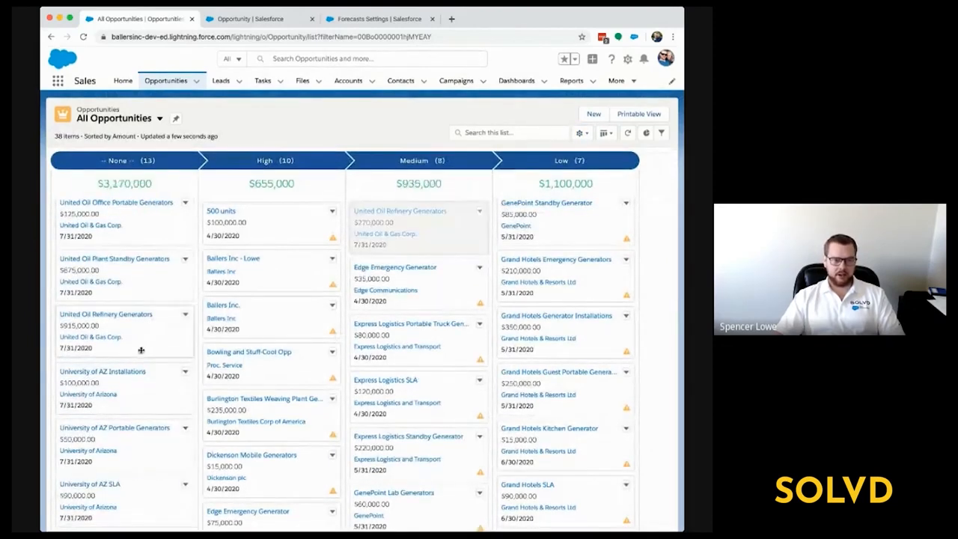
{"action": "left_click_drag", "start_coordinate": [141, 350], "coordinate": [358, 324]}
{"action": "left_click_drag", "start_coordinate": [131, 341], "coordinate": [523, 340]}
{"action": "left_click_drag", "start_coordinate": [82, 217], "coordinate": [237, 219]}
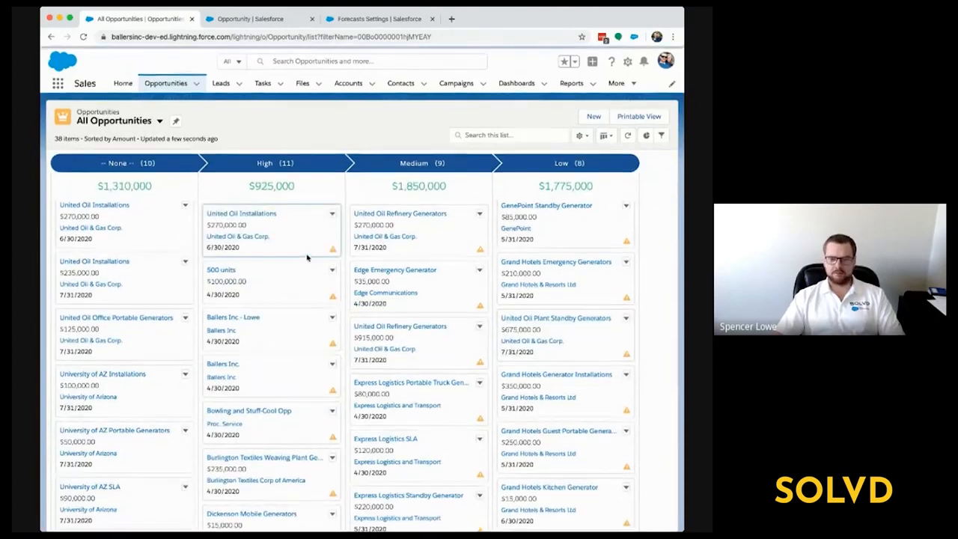